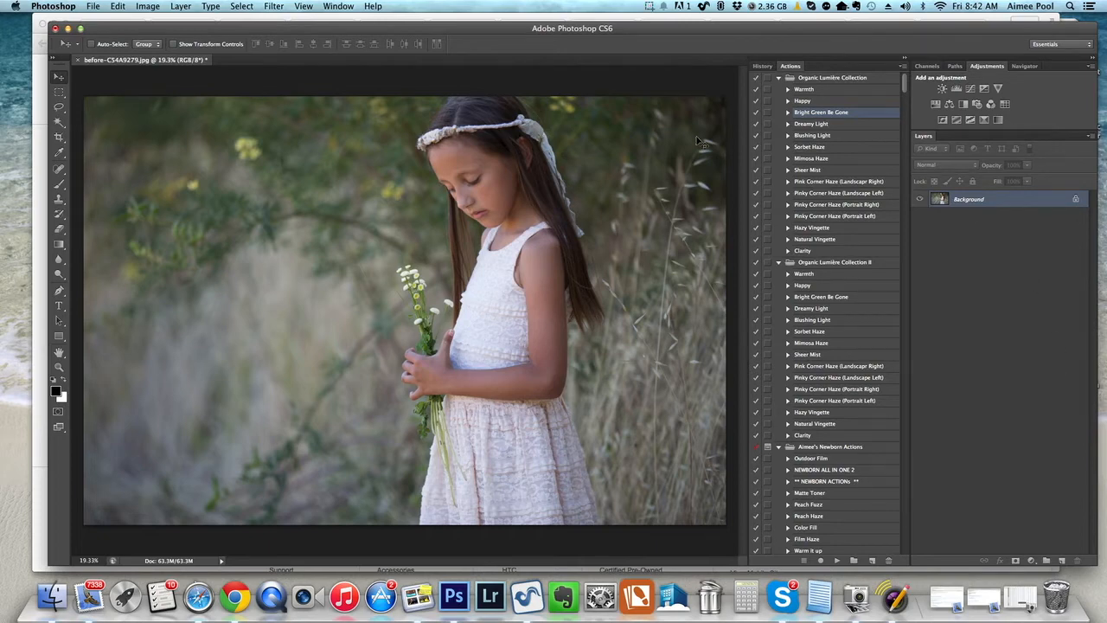
Run the Happy action from the Organic Lumière Collection, collapse its layer group and compare the photo with and without it
click(817, 102)
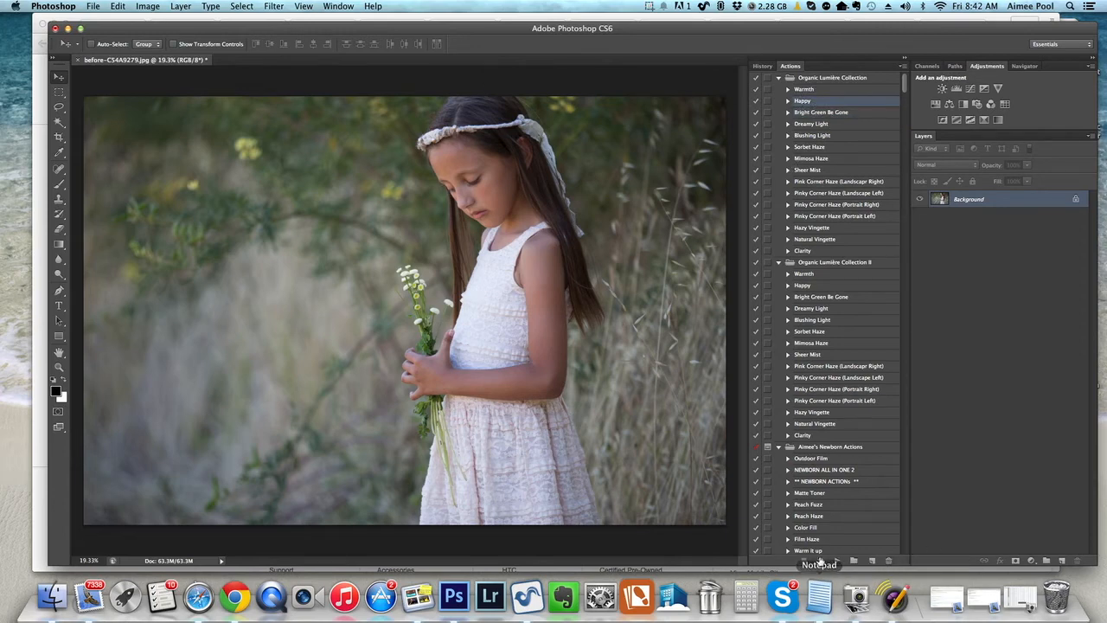
click(836, 561)
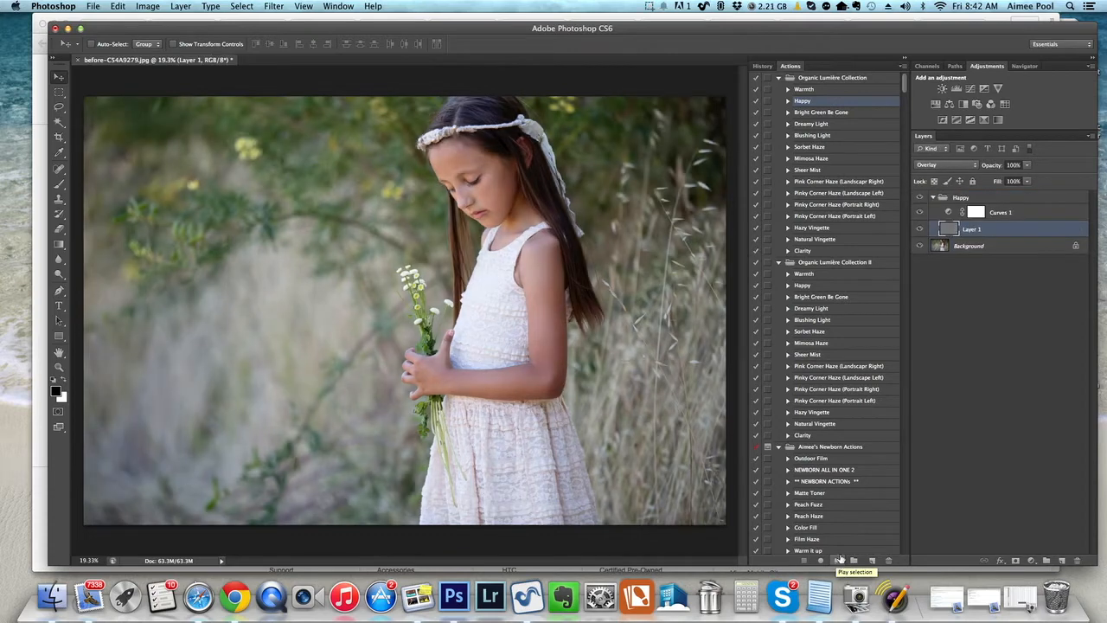
click(938, 199)
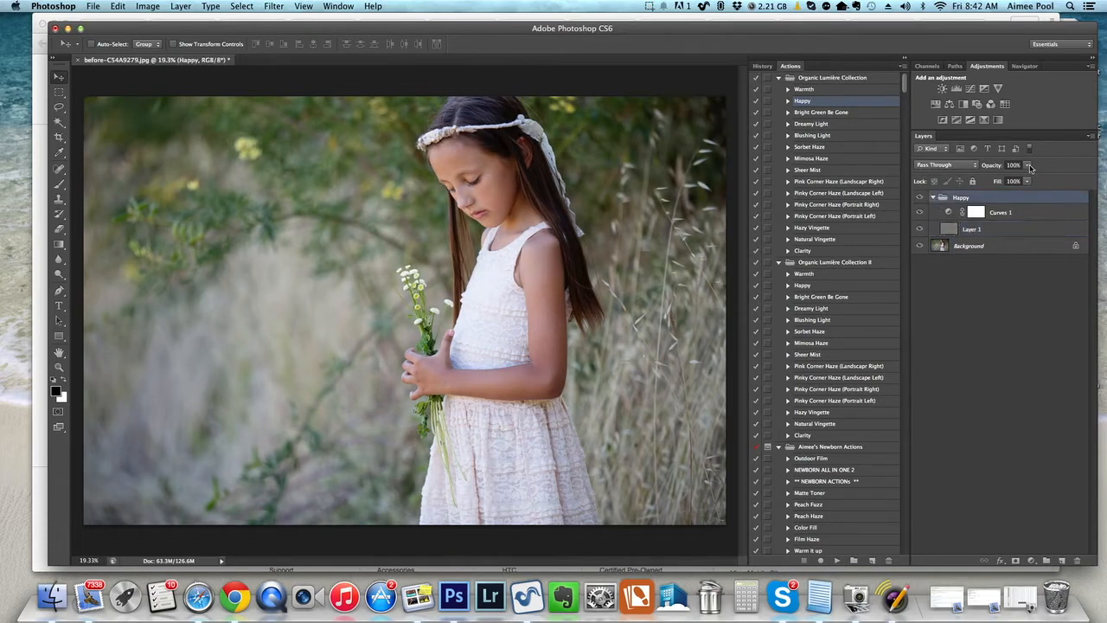
click(933, 199)
click(919, 200)
click(920, 199)
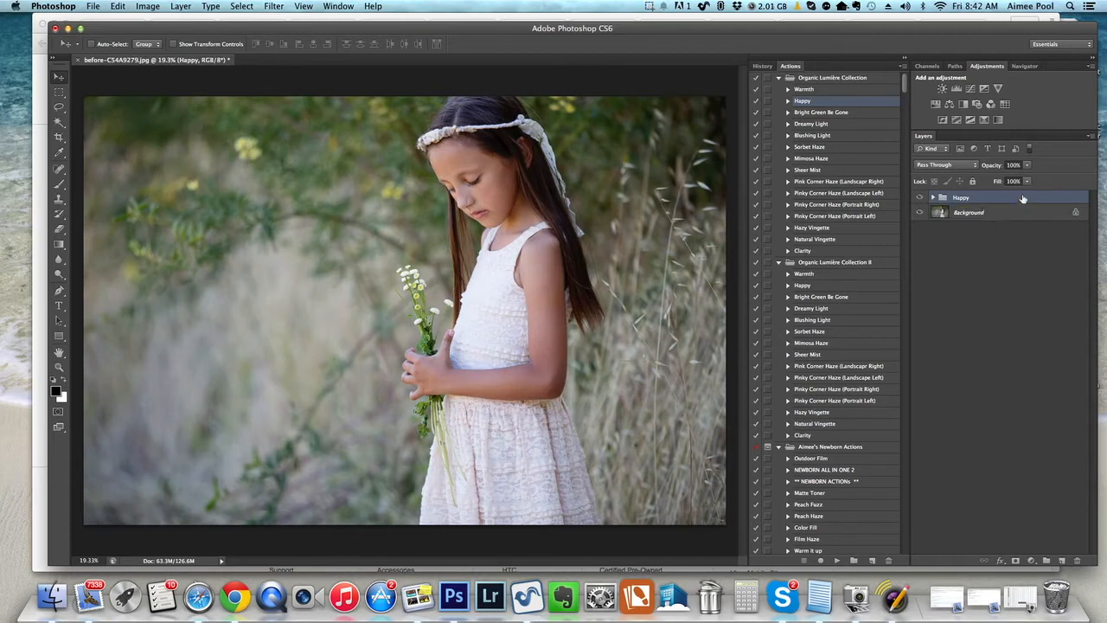
Reduce the Happy group's opacity to 56% and toggle its visibility to check the effect
click(1027, 165)
mouse_move(1017, 178)
mouse_down()
mouse_move(995, 180)
mouse_move(1011, 179)
mouse_up()
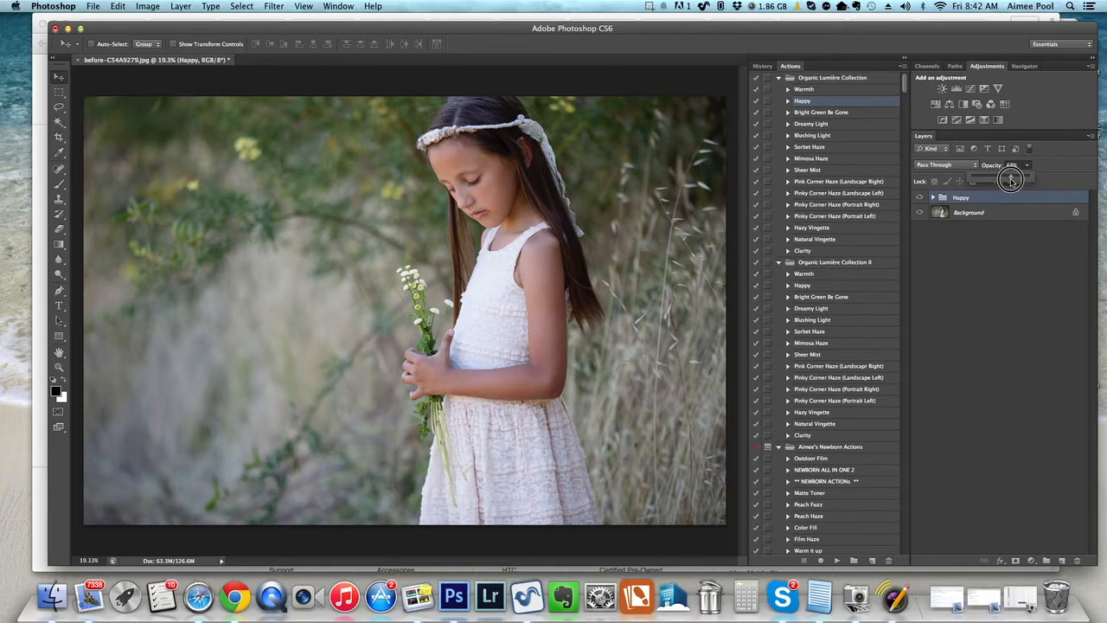
drag(1011, 179, 1003, 180)
click(920, 199)
click(920, 199)
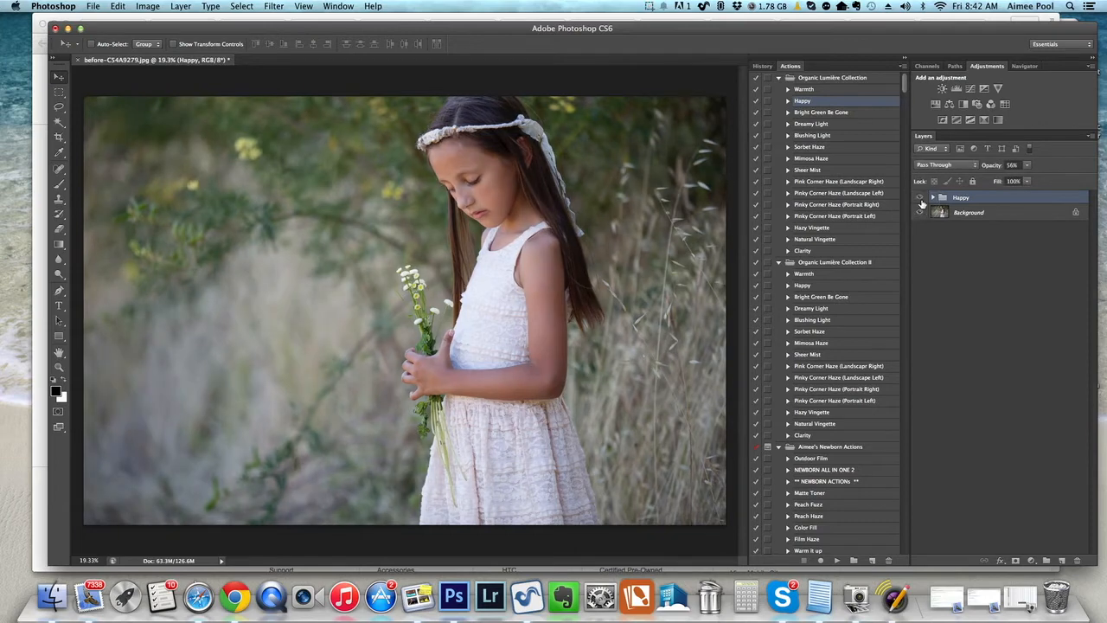
click(921, 200)
click(921, 200)
Run the Bright Green Be Gone action from the Organic Lumière Collection and compare the photo with and without its layer
click(854, 116)
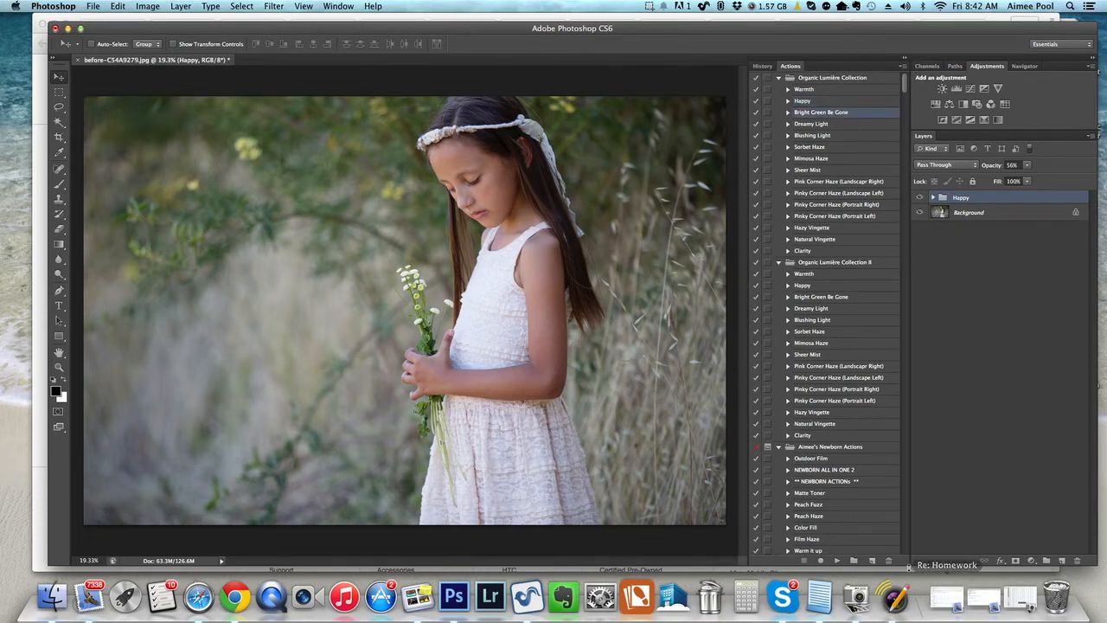
click(835, 562)
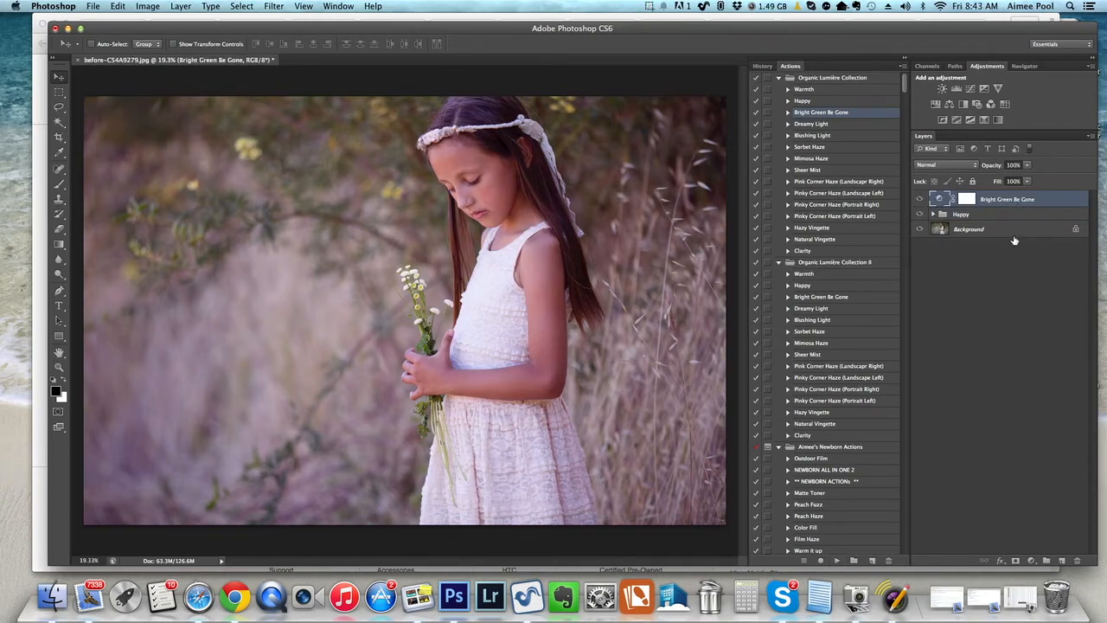
click(919, 201)
click(919, 201)
Lower the Bright Green Be Gone layer's opacity to 12% and toggle its visibility to judge the colour change
drag(1029, 179, 979, 186)
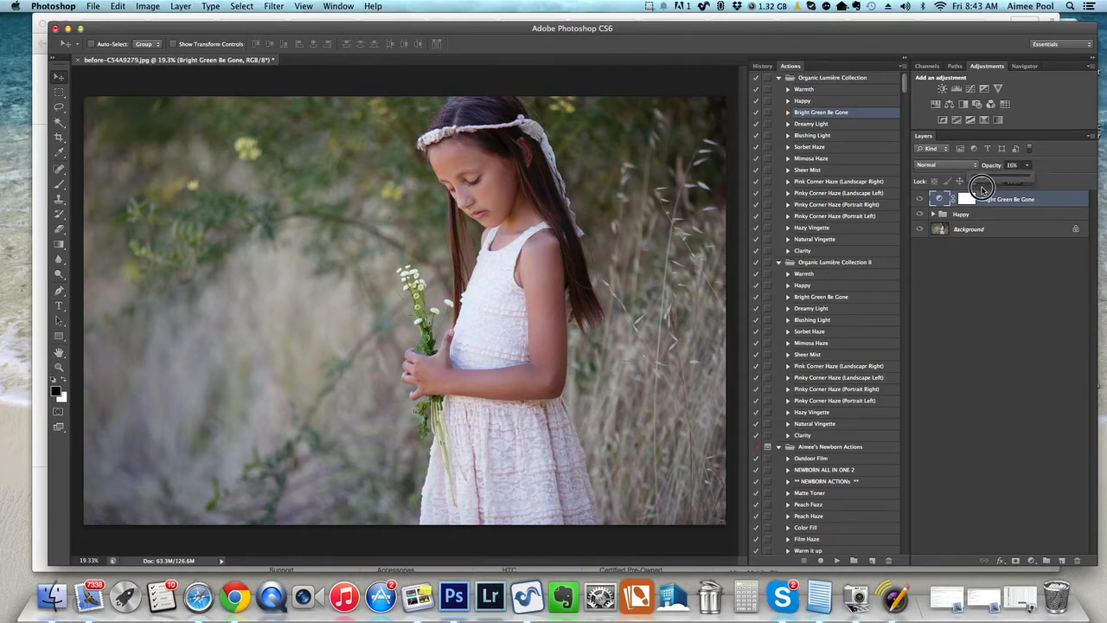
drag(980, 185, 978, 187)
click(919, 199)
click(920, 200)
click(920, 201)
click(921, 201)
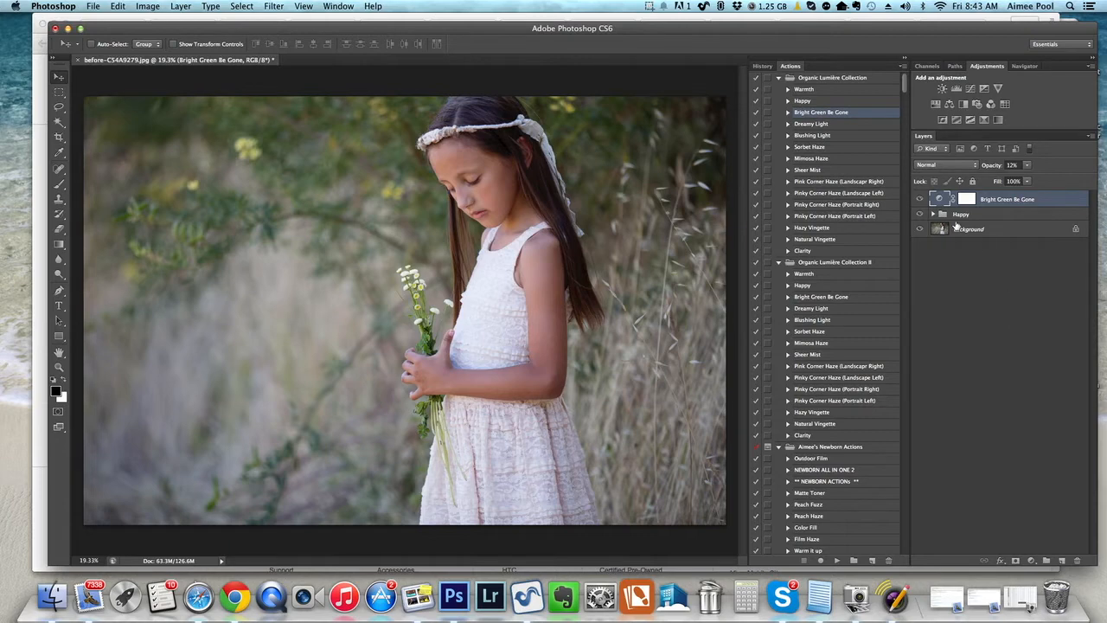
click(921, 200)
click(920, 201)
Paint black over the girl on the Bright Green Be Gone layer mask, using a soft brush of 395 px
click(966, 200)
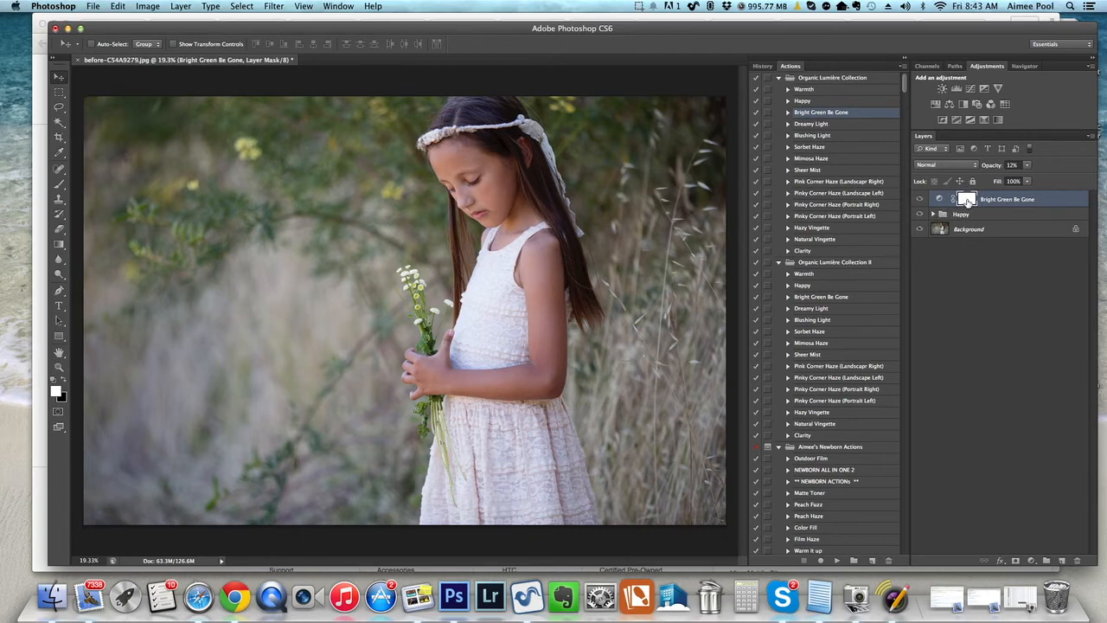
click(59, 184)
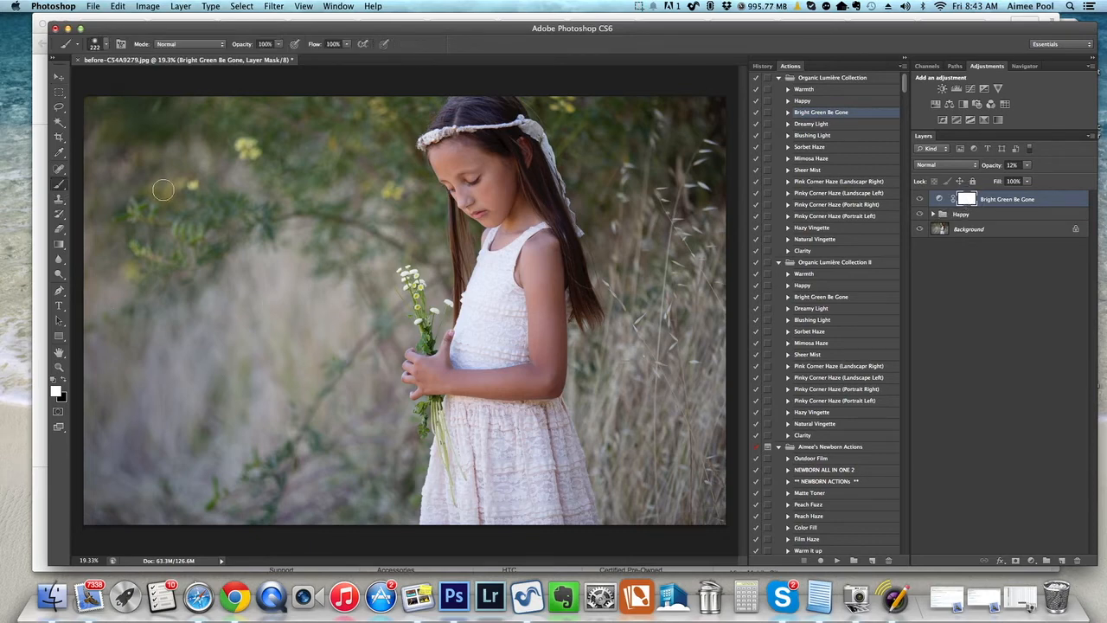
click(63, 378)
click(106, 45)
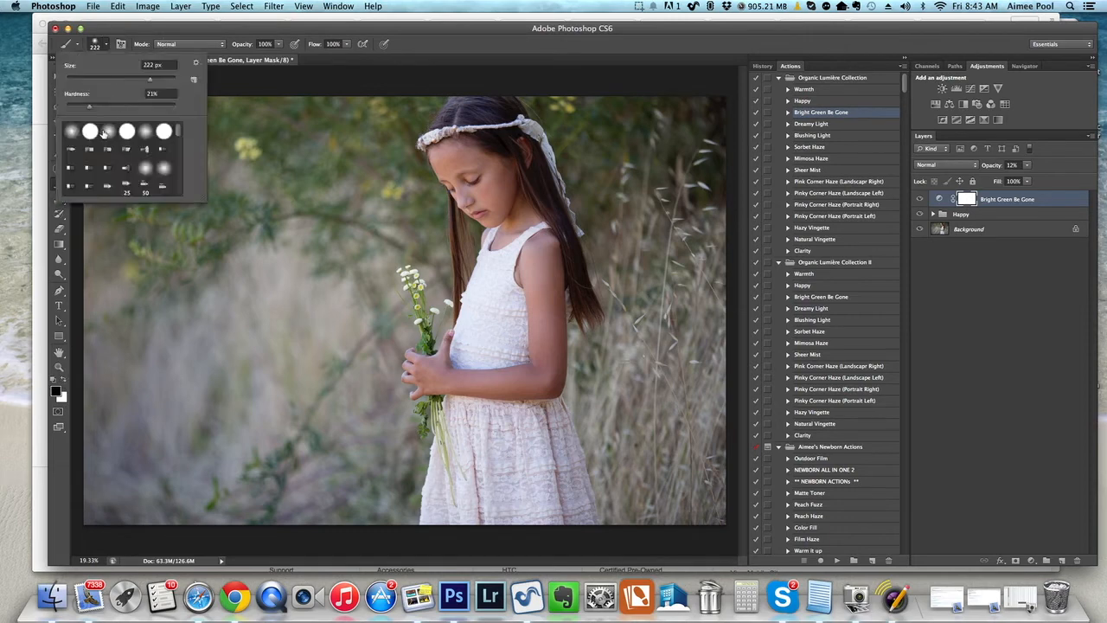
click(149, 131)
click(463, 178)
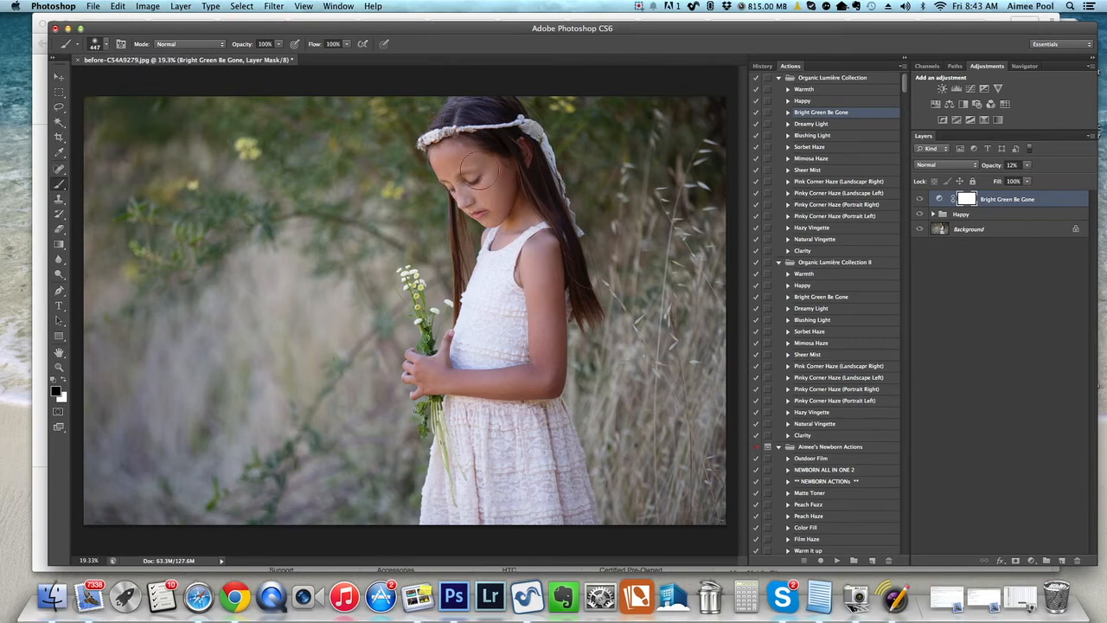
mouse_move(504, 216)
ctrl+alt+mouse_down()
mouse_move(546, 269)
mouse_move(542, 259)
mouse_move(541, 361)
mouse_move(506, 381)
mouse_move(421, 369)
mouse_move(530, 384)
mouse_move(552, 364)
mouse_move(545, 249)
mouse_move(538, 262)
mouse_move(513, 213)
mouse_move(498, 221)
mouse_move(464, 168)
ctrl+alt+mouse_up()
Run the Dreamy Light action from the Organic Lumière Collection, preview it without its Brighten layer, and collapse the group
click(827, 126)
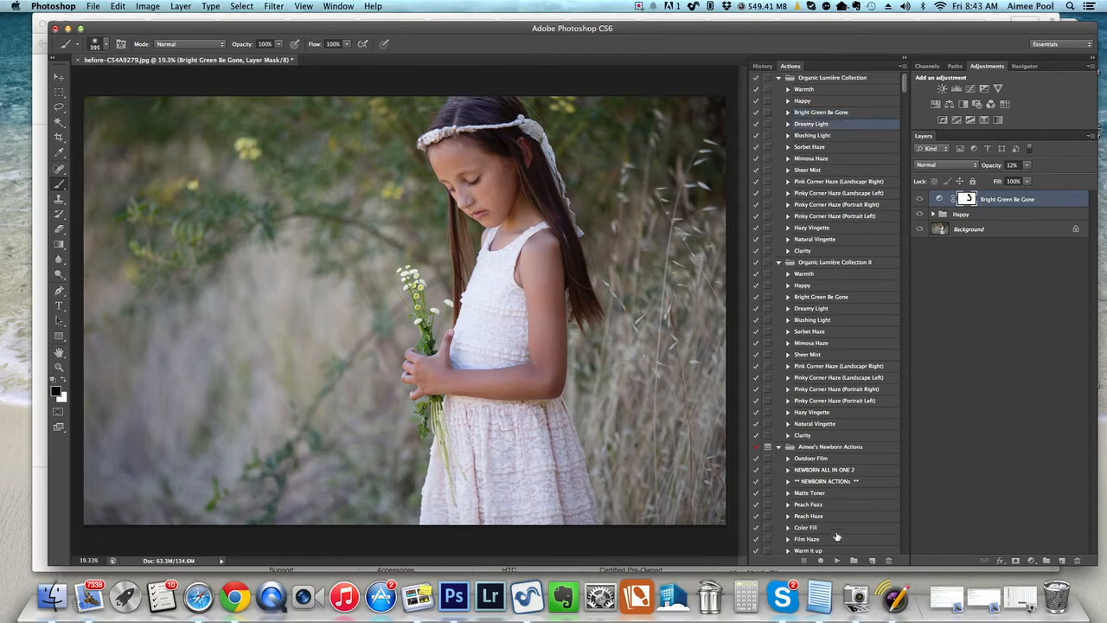
click(835, 560)
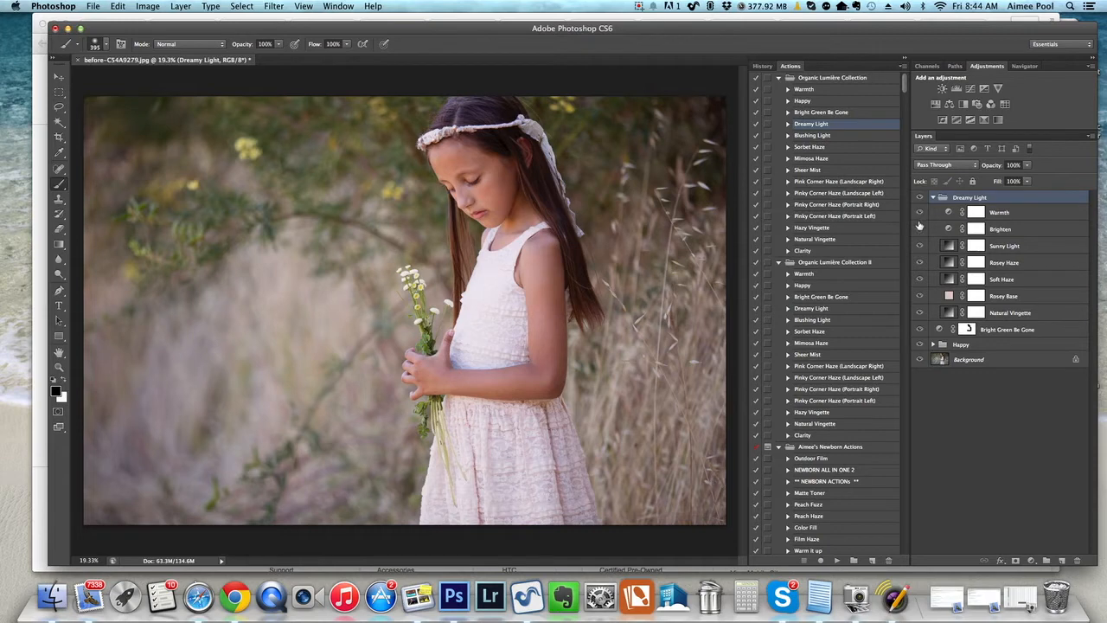
click(920, 230)
click(920, 230)
click(934, 197)
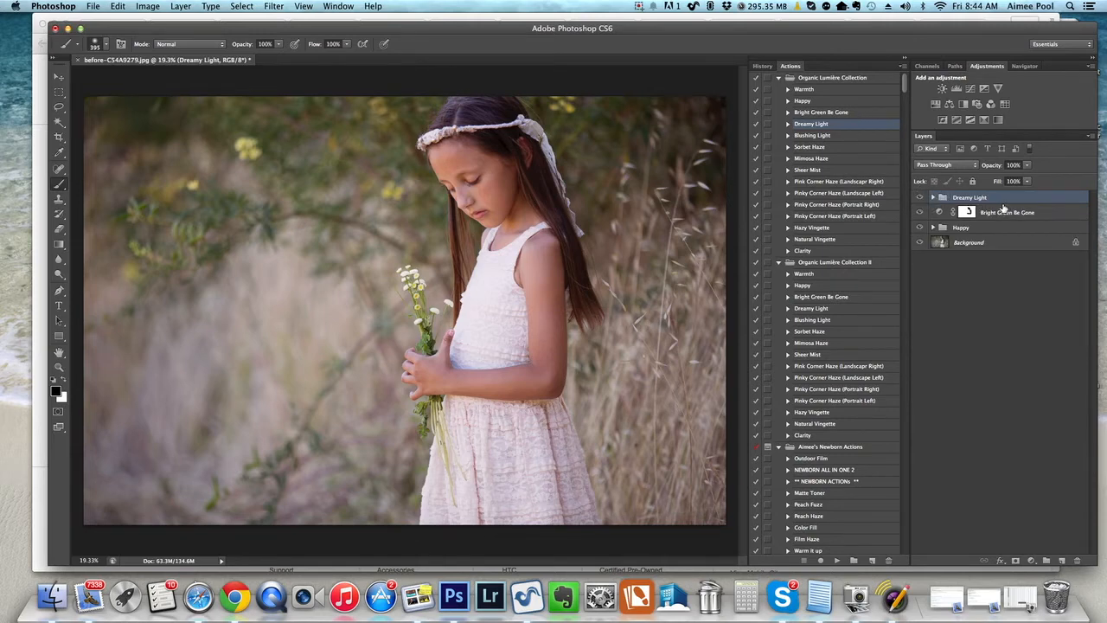
Reduce the Dreamy Light group's opacity to 36% and toggle its visibility to compare the result
click(1026, 164)
drag(1028, 178, 993, 184)
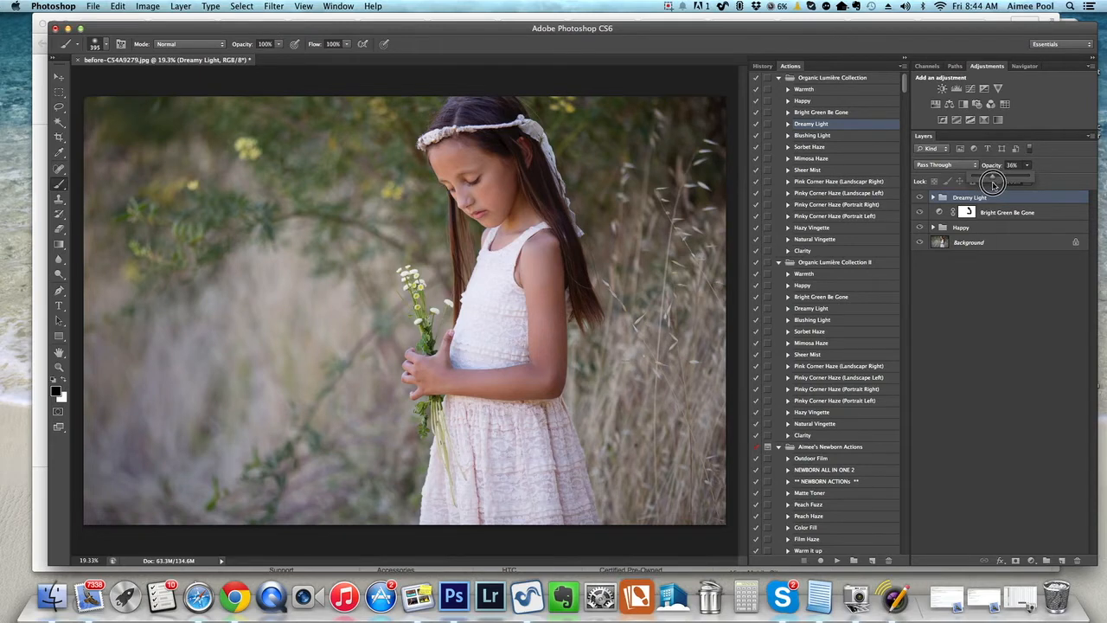
click(920, 198)
click(920, 198)
click(921, 200)
click(921, 200)
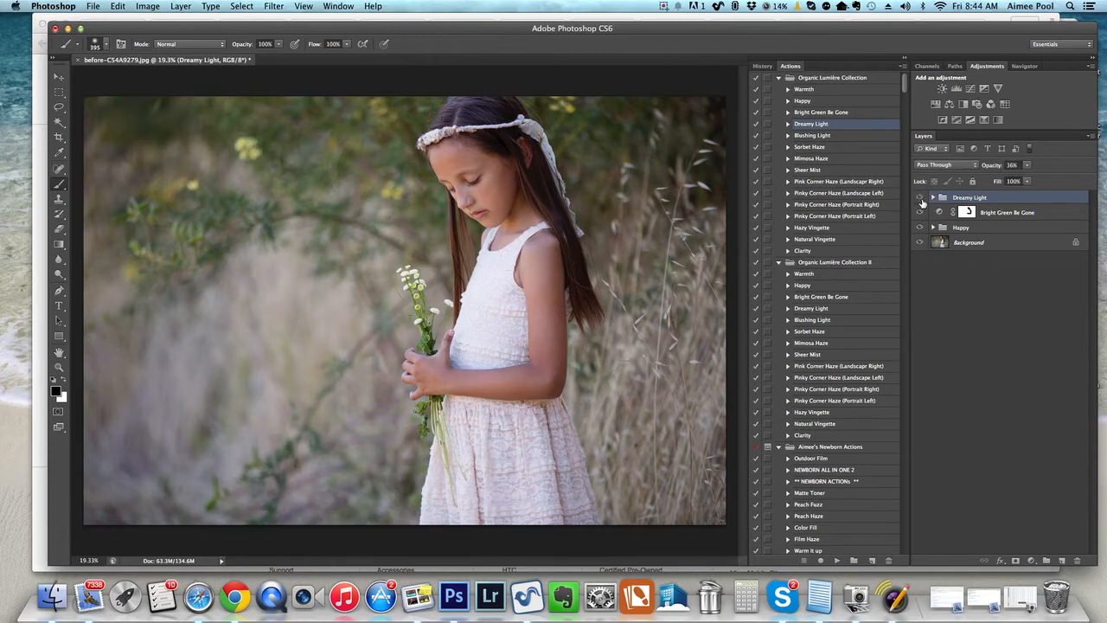
click(921, 199)
Run the Blushing Light action from the Organic Lumière Collection and lower its layer's opacity to 26%, comparing before and after
click(829, 136)
click(832, 561)
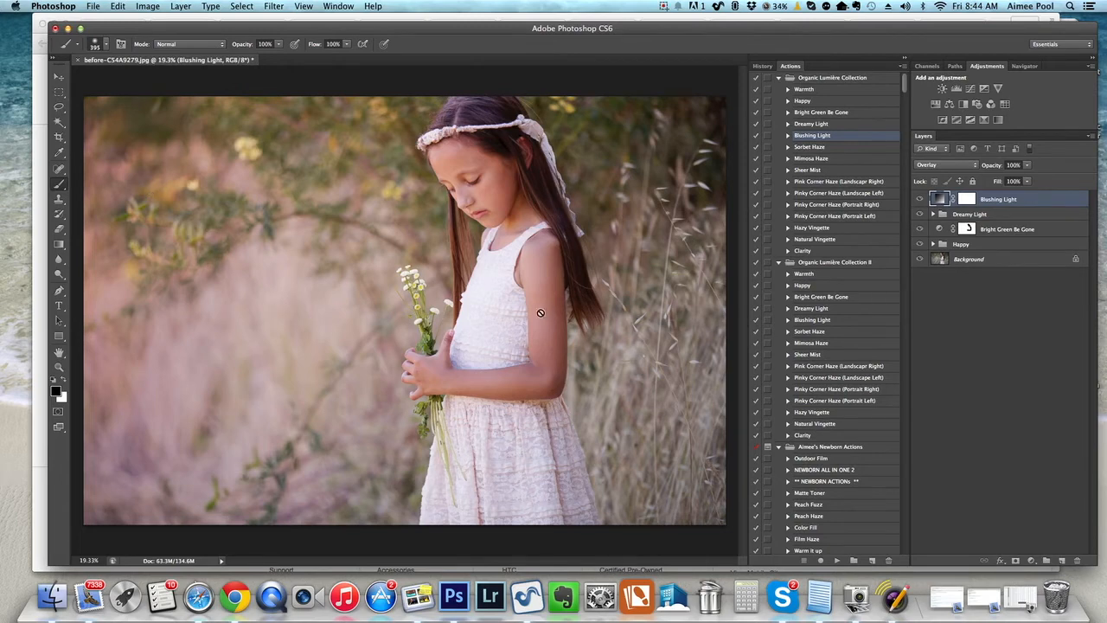
click(1028, 166)
drag(1030, 177, 986, 188)
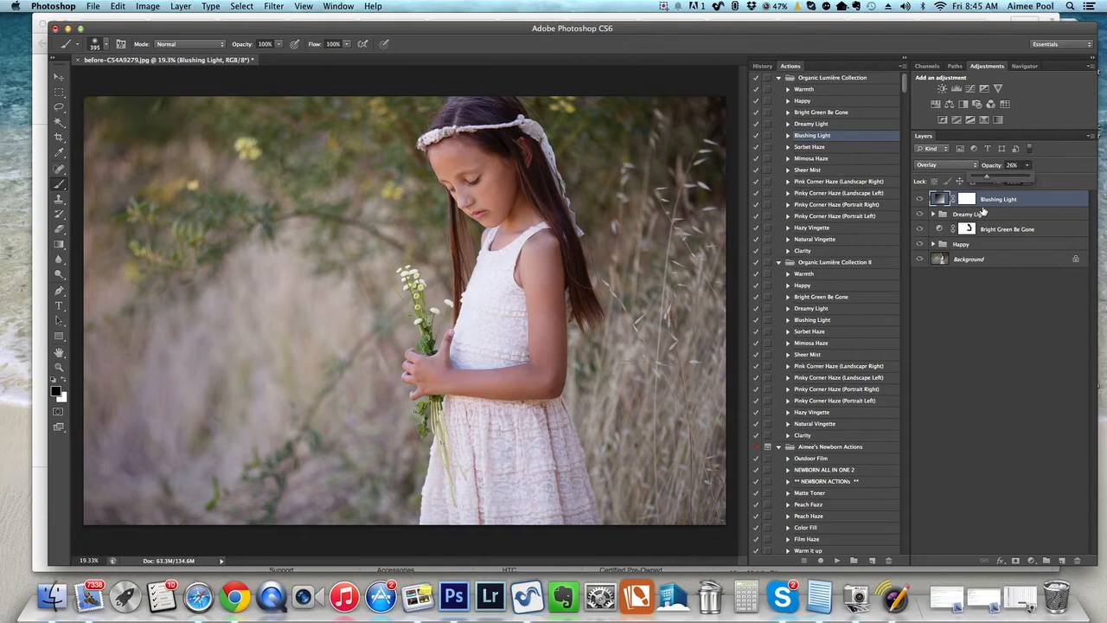
click(920, 199)
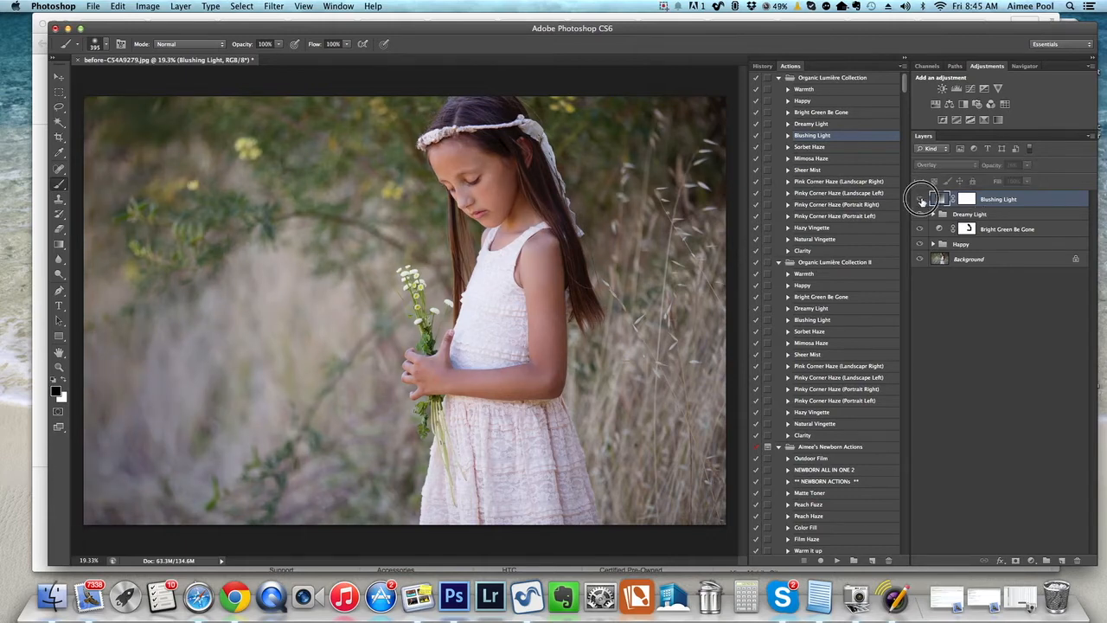
click(921, 199)
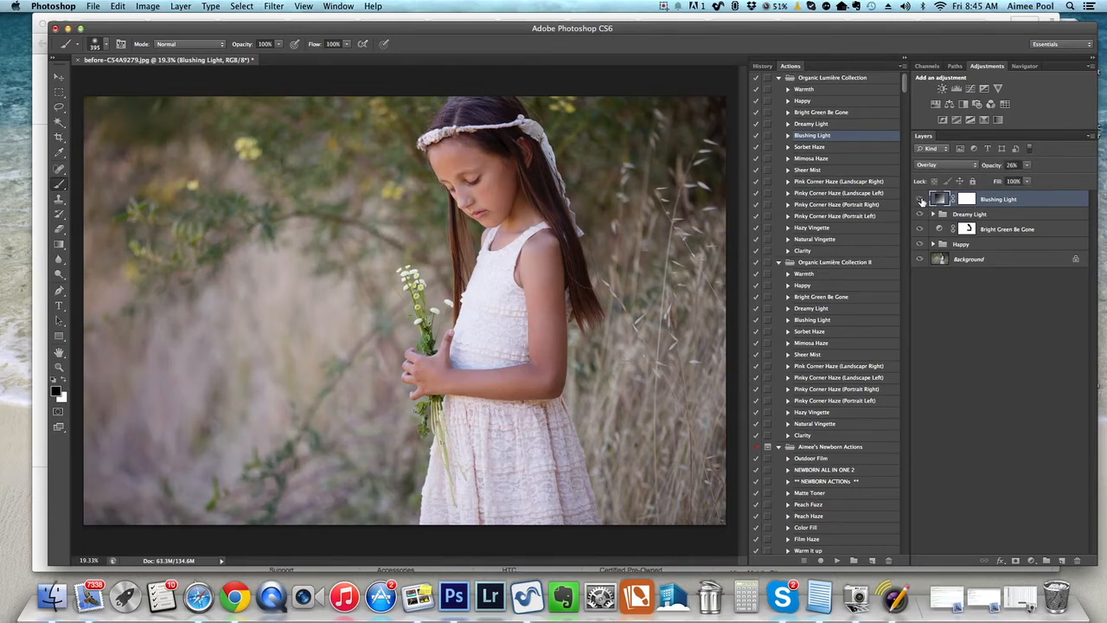
click(920, 199)
click(920, 200)
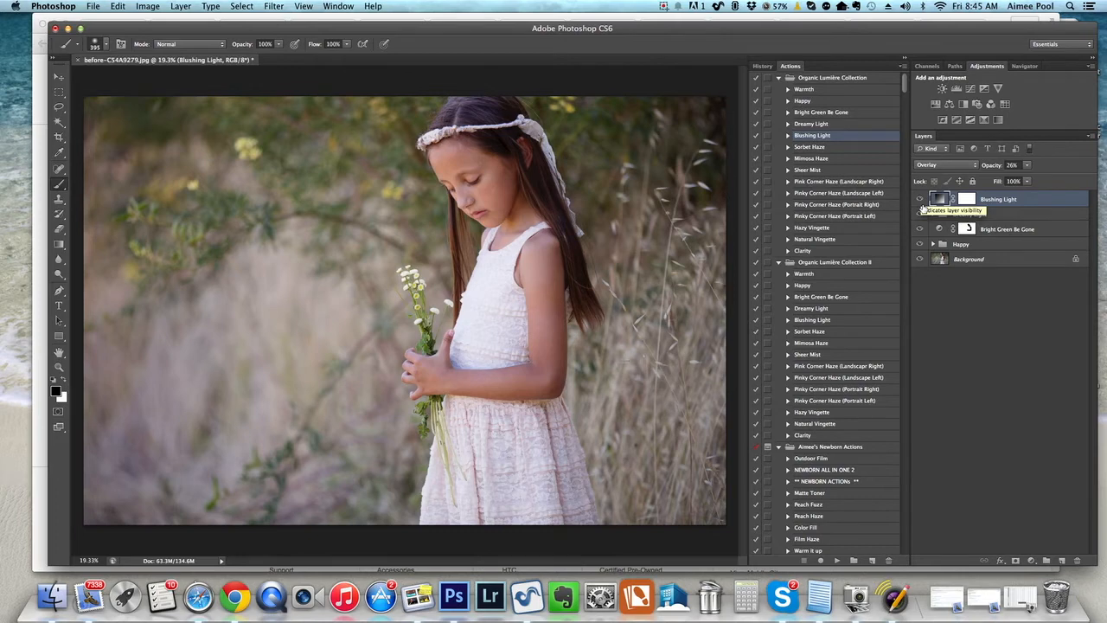
Run the Sorbet Haze action from the Organic Lumière Collection, then collapse its group and set the group's opacity to 56%
click(816, 149)
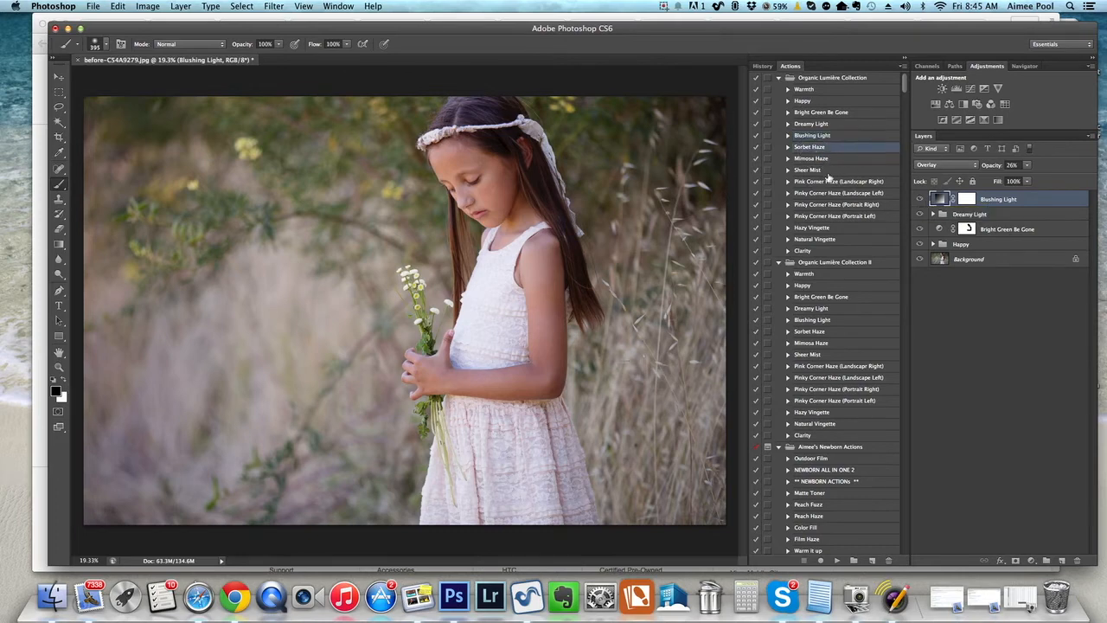
click(837, 560)
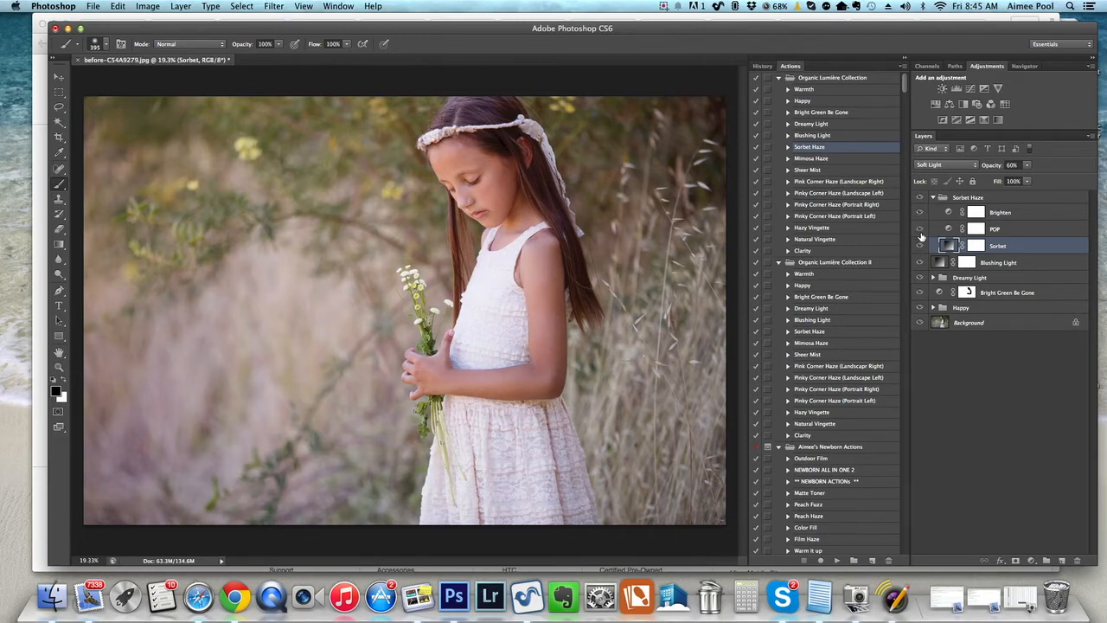
click(932, 197)
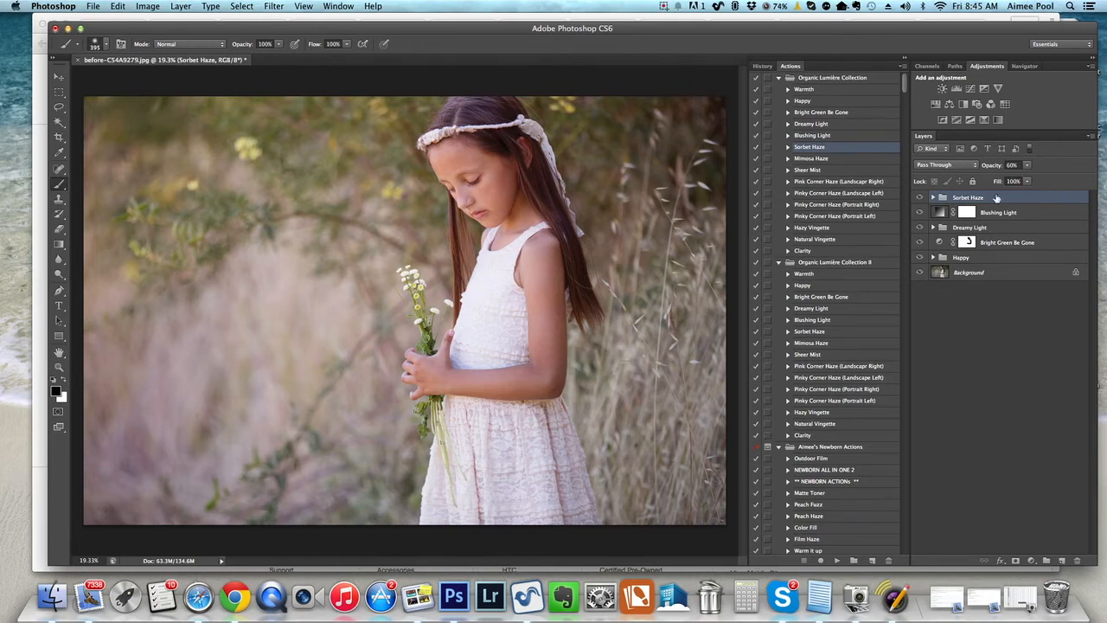
click(920, 198)
click(920, 198)
click(1026, 165)
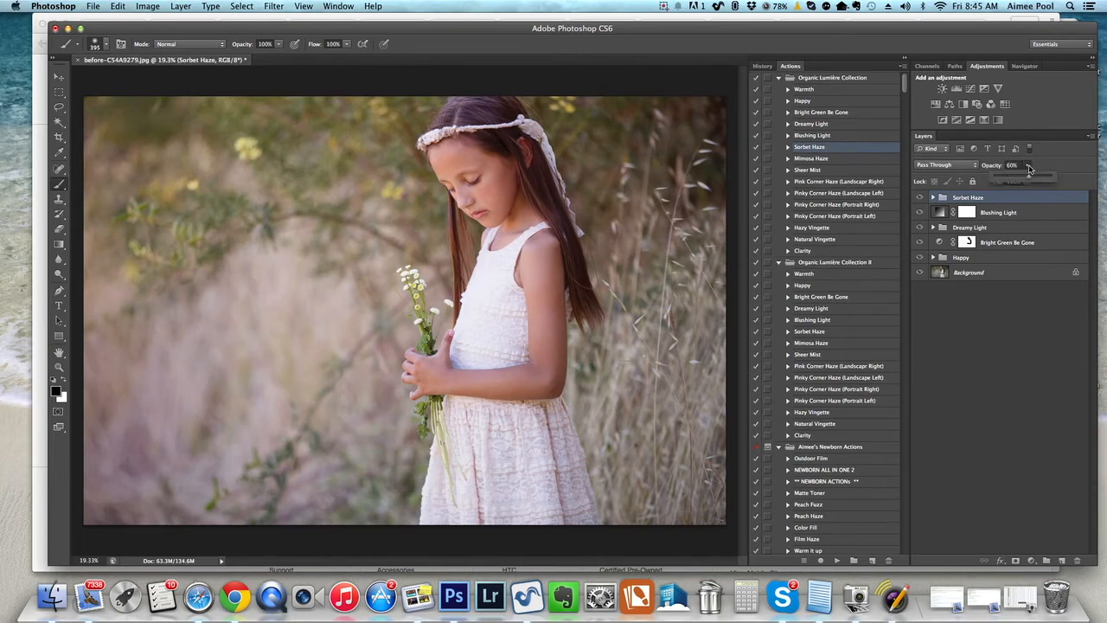
drag(1029, 177, 1023, 179)
Run the Mimosa Haze action from the Organic Lumière Collection and collapse its layer group
click(820, 160)
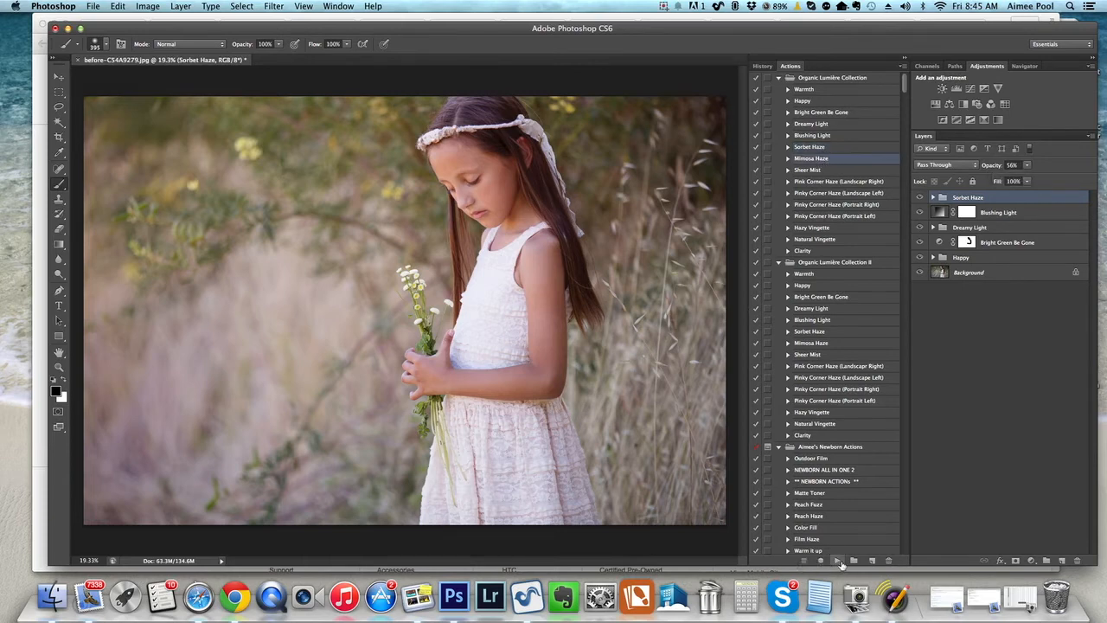
click(838, 560)
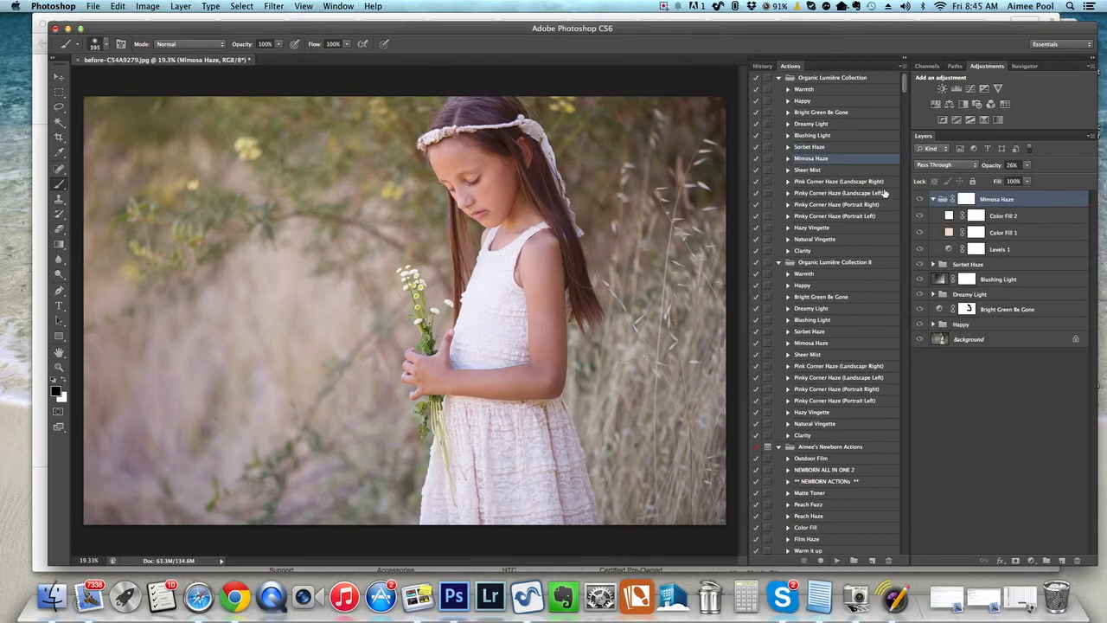
click(933, 199)
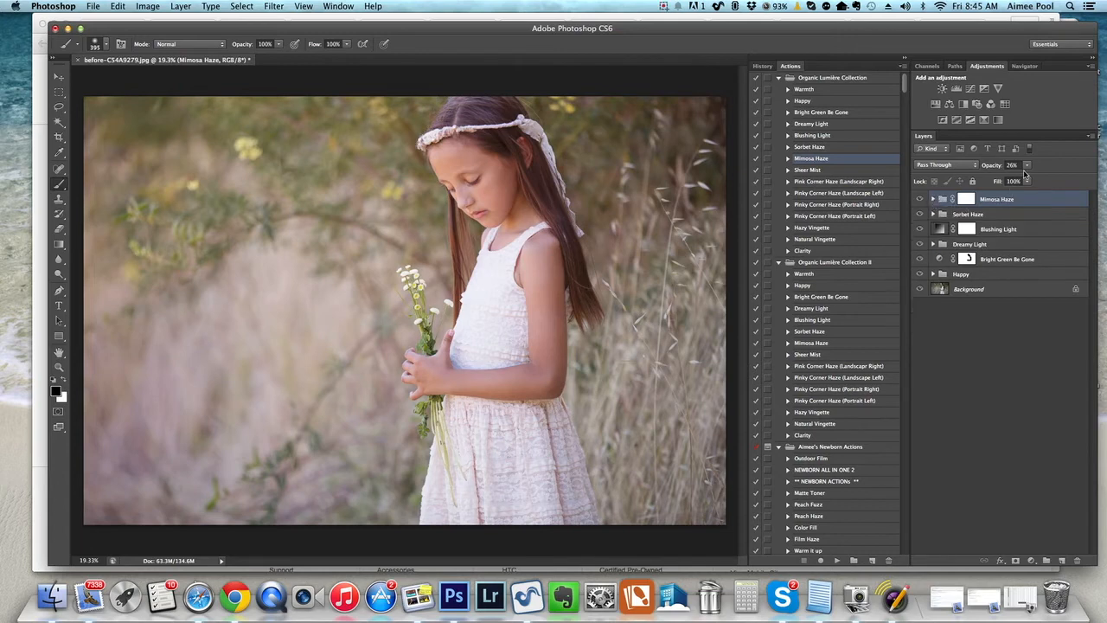
Lower the Mimosa Haze group's opacity to 16% and toggle its visibility to compare the haze effect
click(1027, 165)
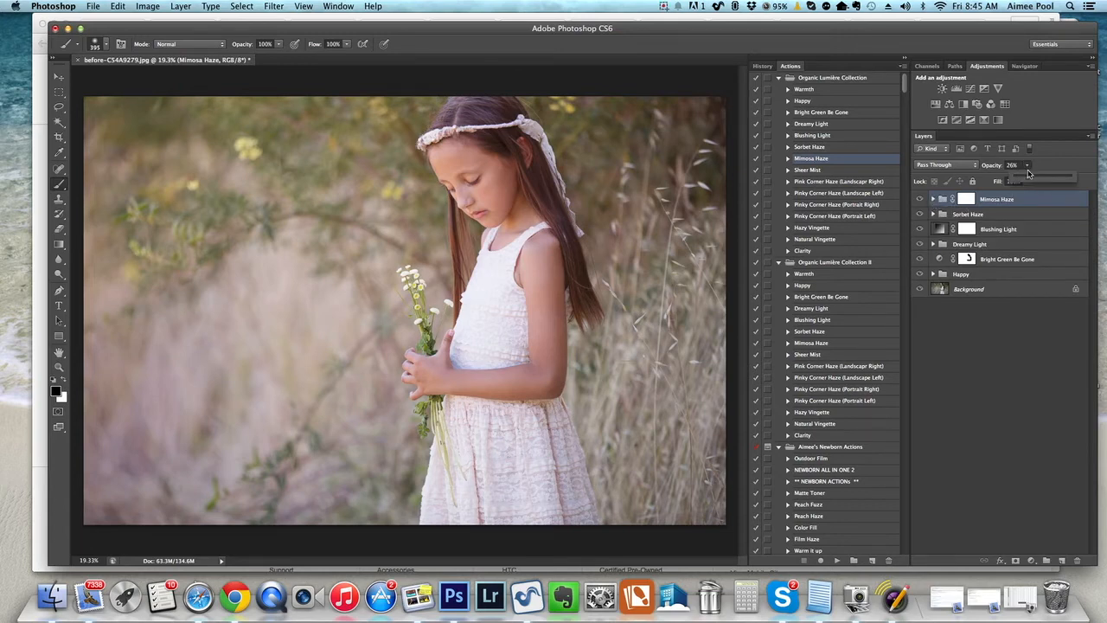
drag(1027, 181, 1017, 182)
click(919, 199)
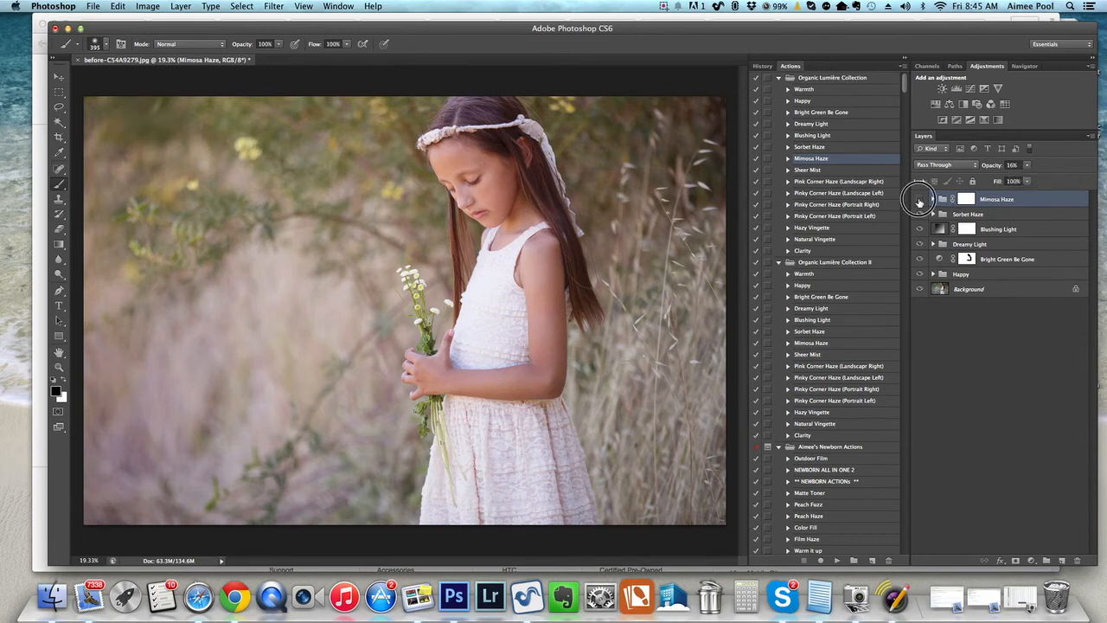
click(919, 200)
click(919, 200)
click(919, 200)
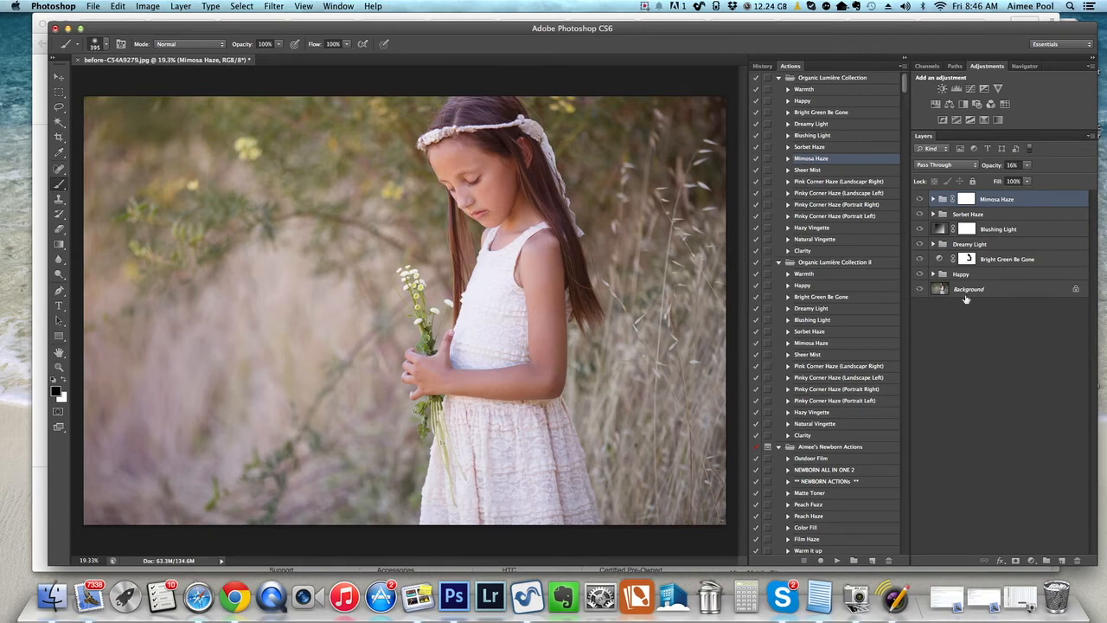
Run the Natural Vingette action from the Organic Lumière Collection, lower its layer's opacity to 18%, and compare it on and off
click(829, 241)
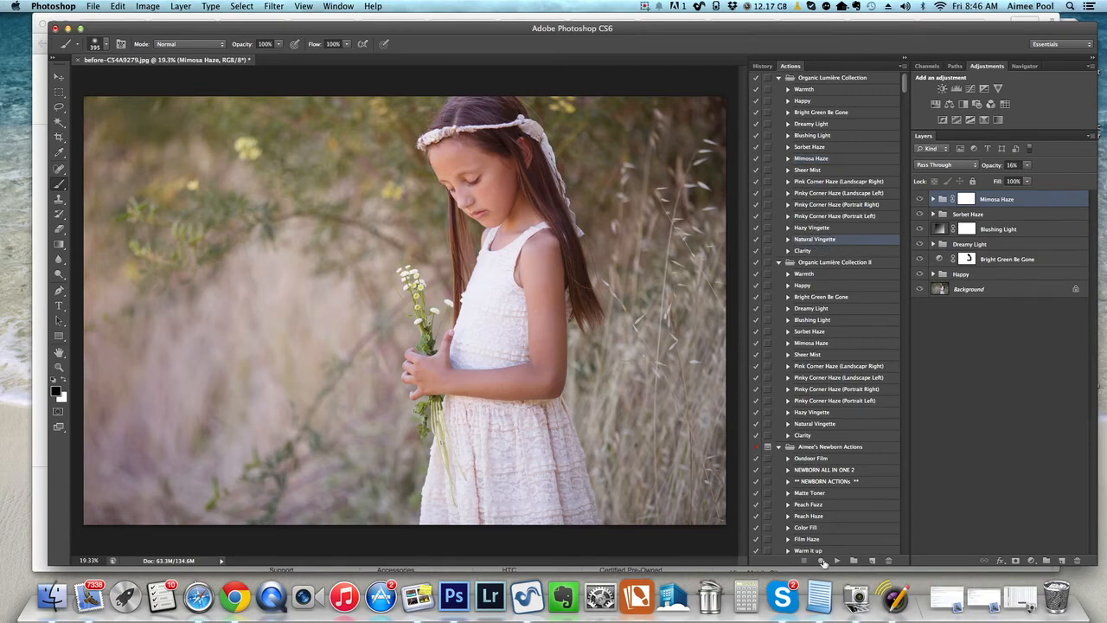
click(837, 561)
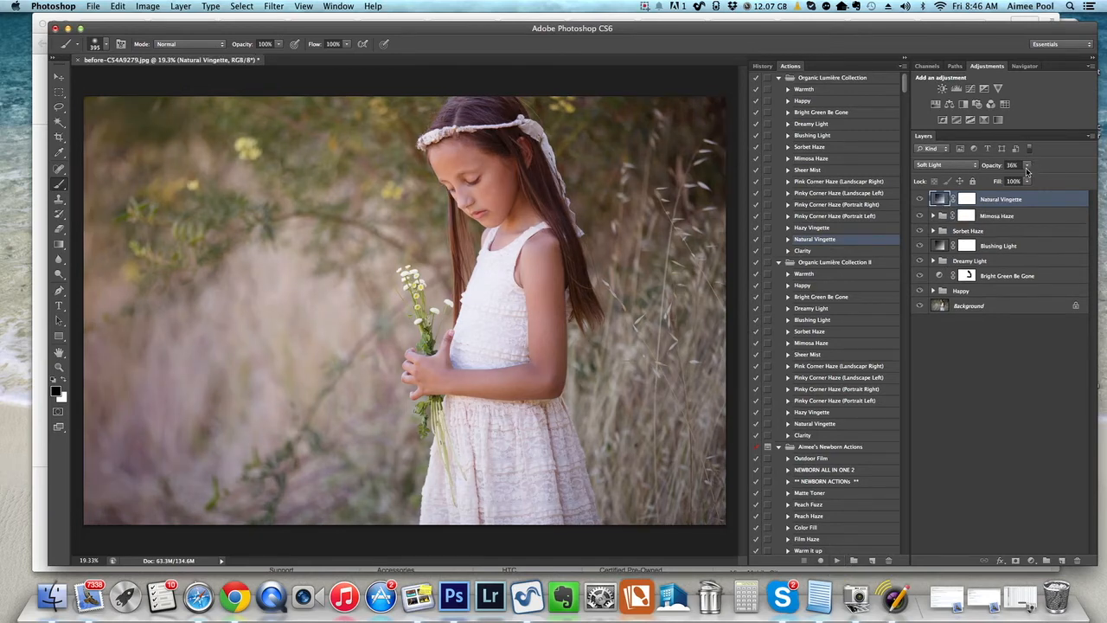
drag(1026, 170, 1016, 178)
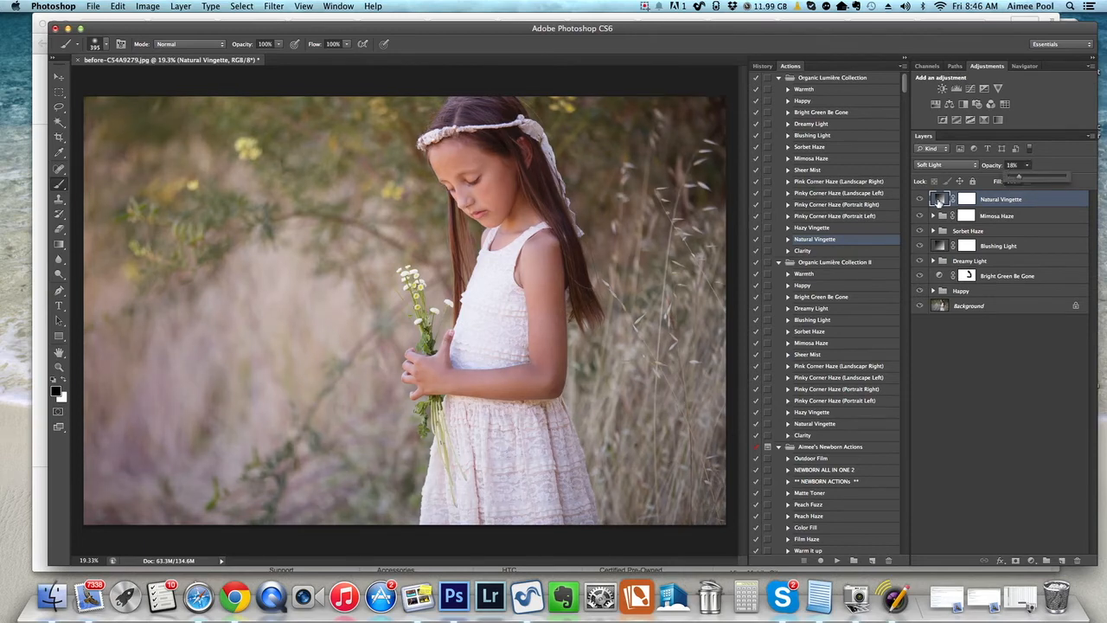
click(920, 200)
click(921, 201)
click(921, 199)
click(921, 200)
Reduce the Natural Vingette layer's opacity to 7% and toggle its visibility to check the subtler effect
click(1027, 164)
drag(1024, 179, 1022, 180)
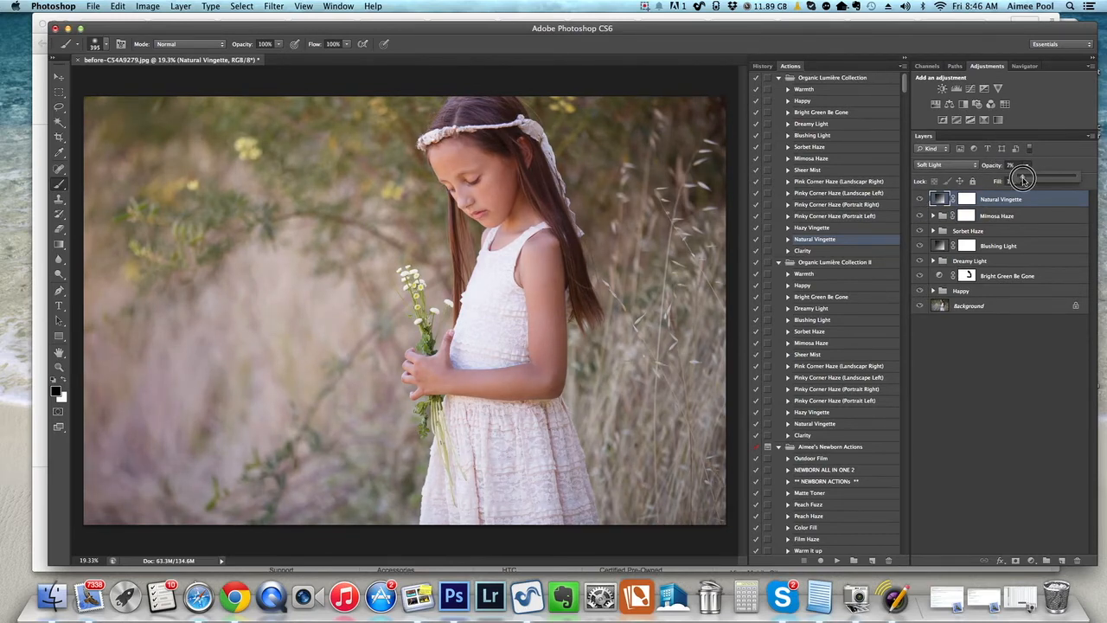
click(921, 200)
click(921, 200)
click(921, 199)
click(921, 200)
Compare the portrait repeatedly with and without the Natural Vingette layer, then delete that layer
click(921, 200)
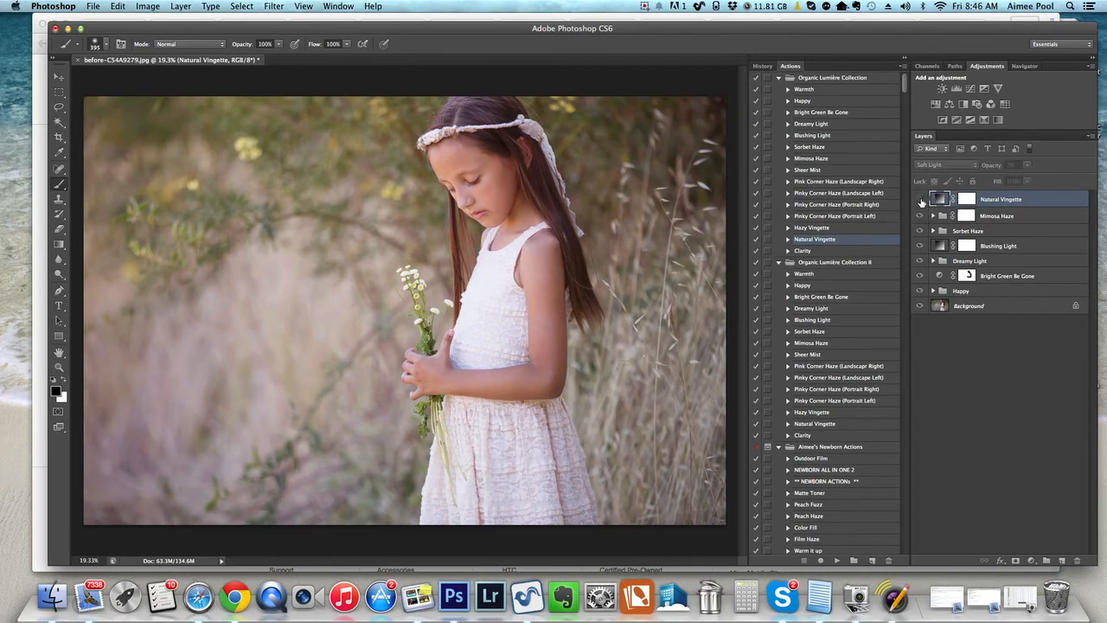
click(921, 200)
click(921, 200)
click(919, 200)
click(920, 201)
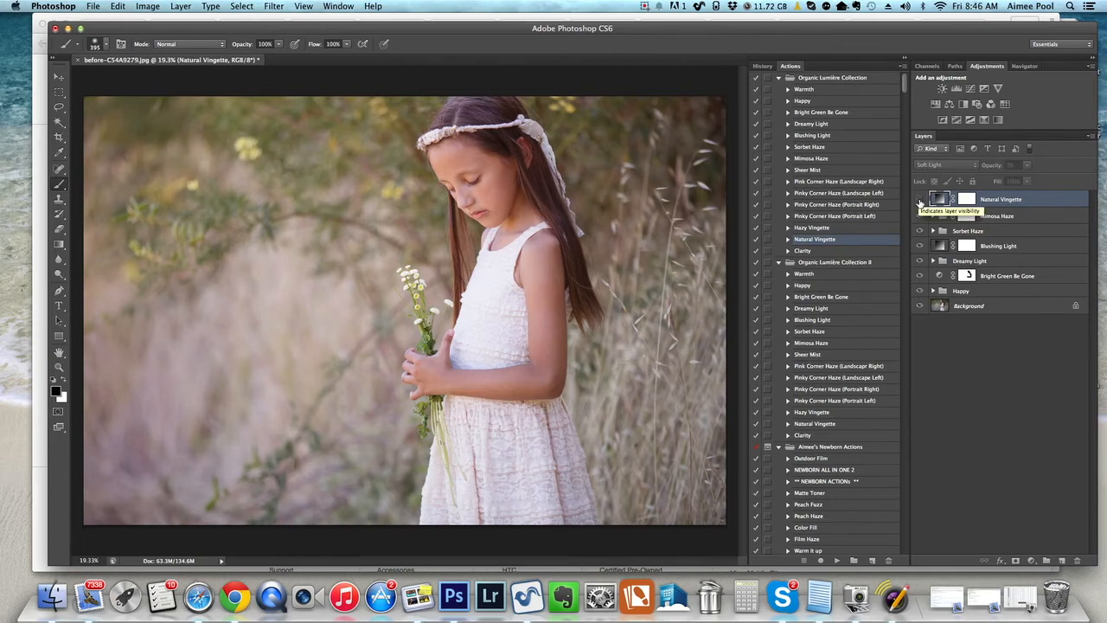
click(920, 201)
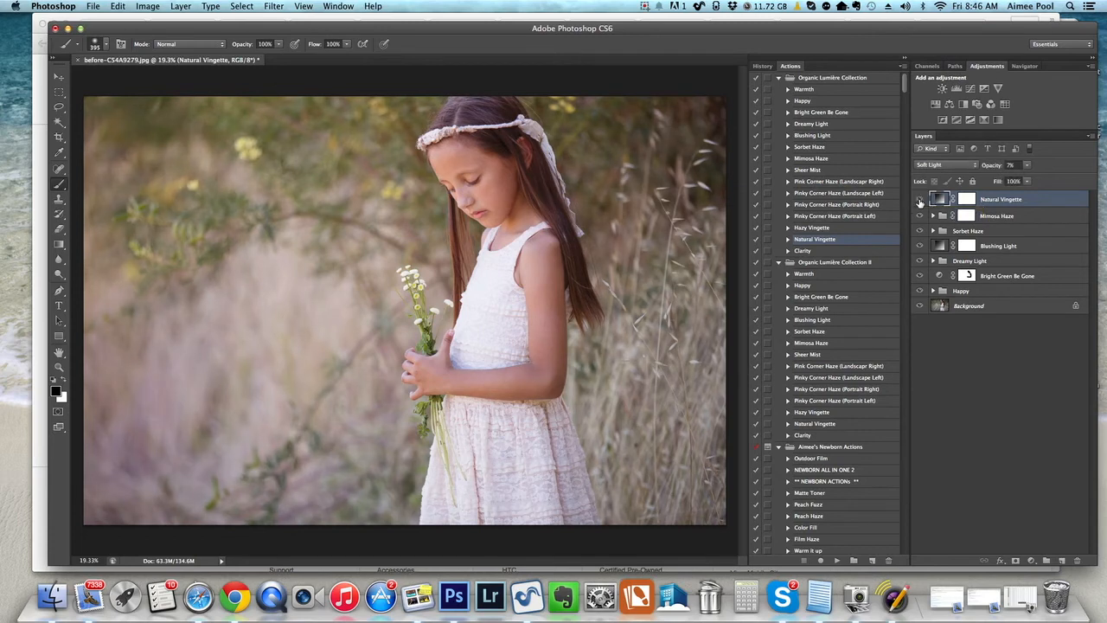
click(920, 200)
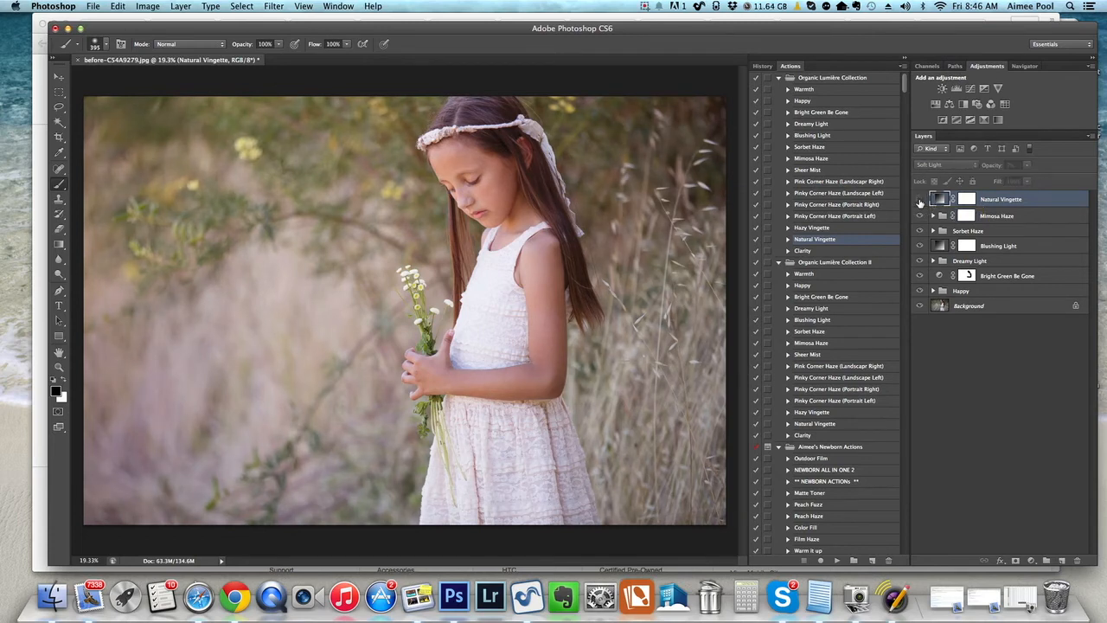
click(920, 201)
click(921, 201)
click(920, 201)
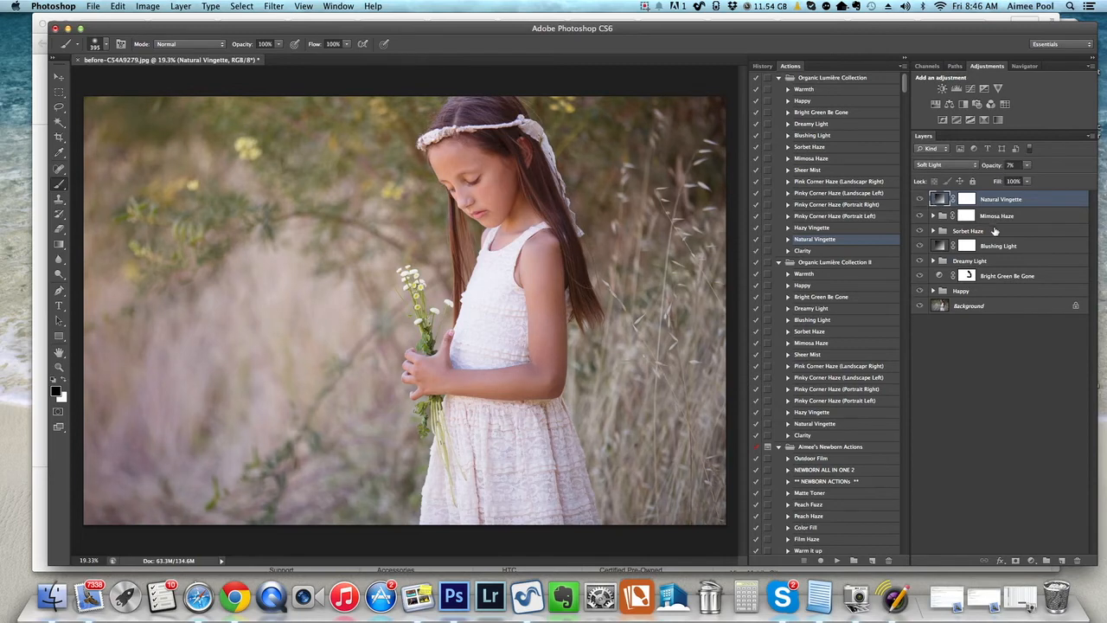
key(Delete)
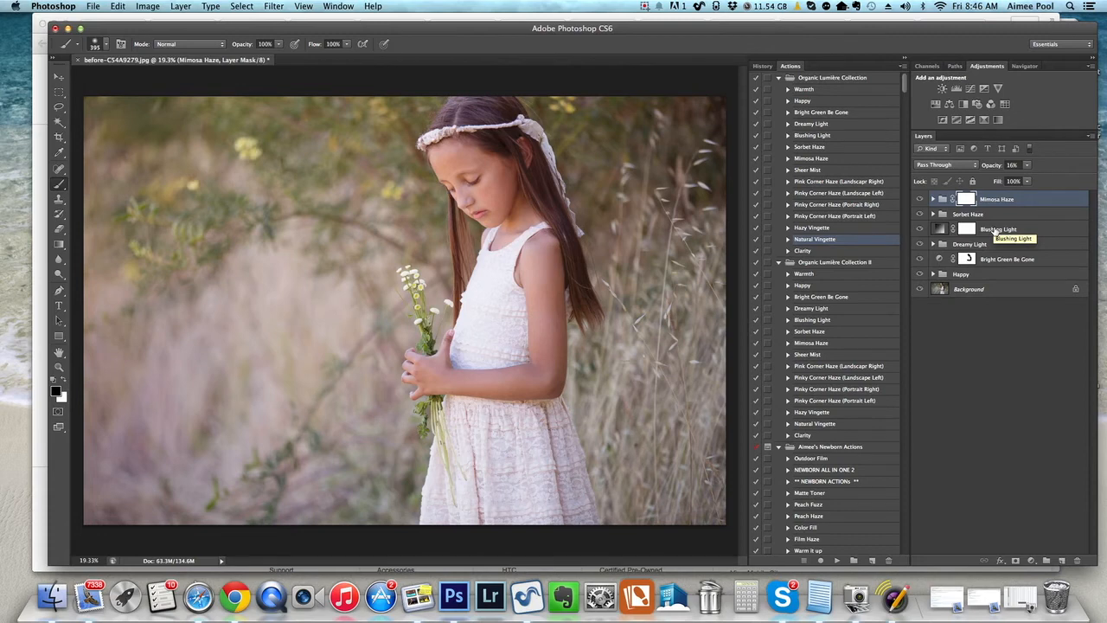
Run the Hazy Vingette action from the Organic Lumière Collection and set its layer's opacity to 20%
click(828, 227)
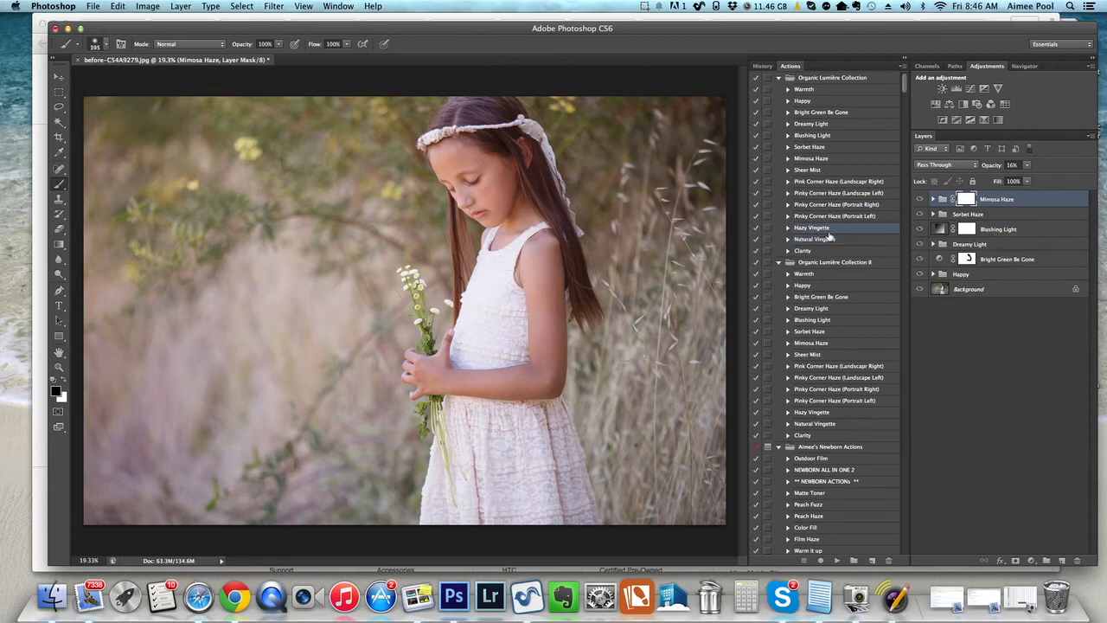
click(837, 561)
click(1026, 166)
drag(1028, 180, 983, 184)
Mask the Hazy Vingette off the girl with a black brush enlarged to 2029 px, then compare the layer on and off
click(967, 201)
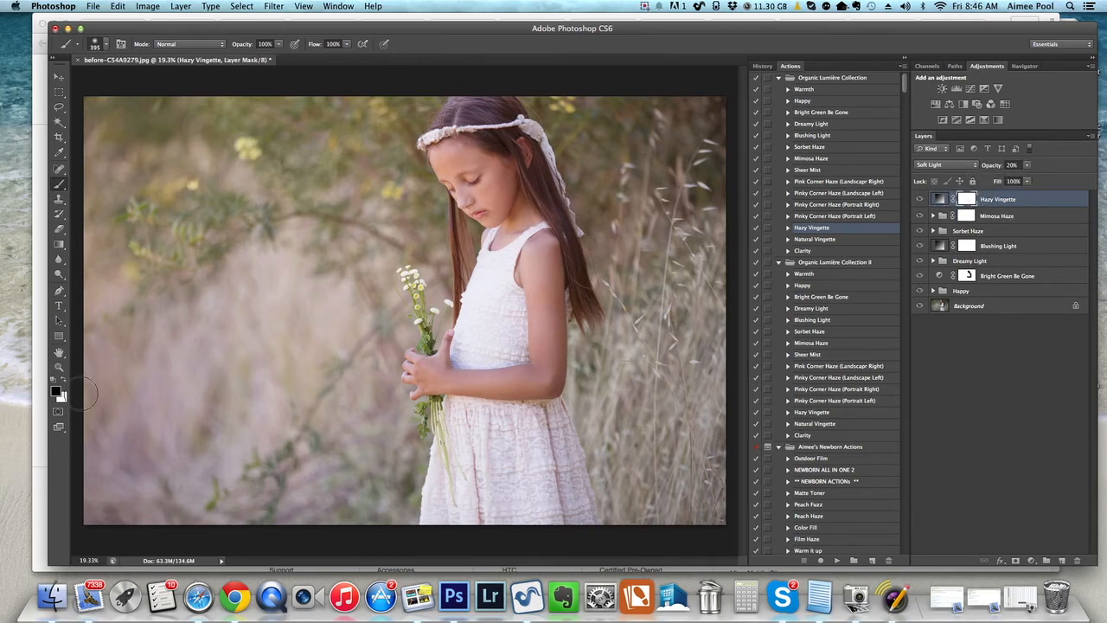
ctrl+alt+drag(476, 238, 567, 238)
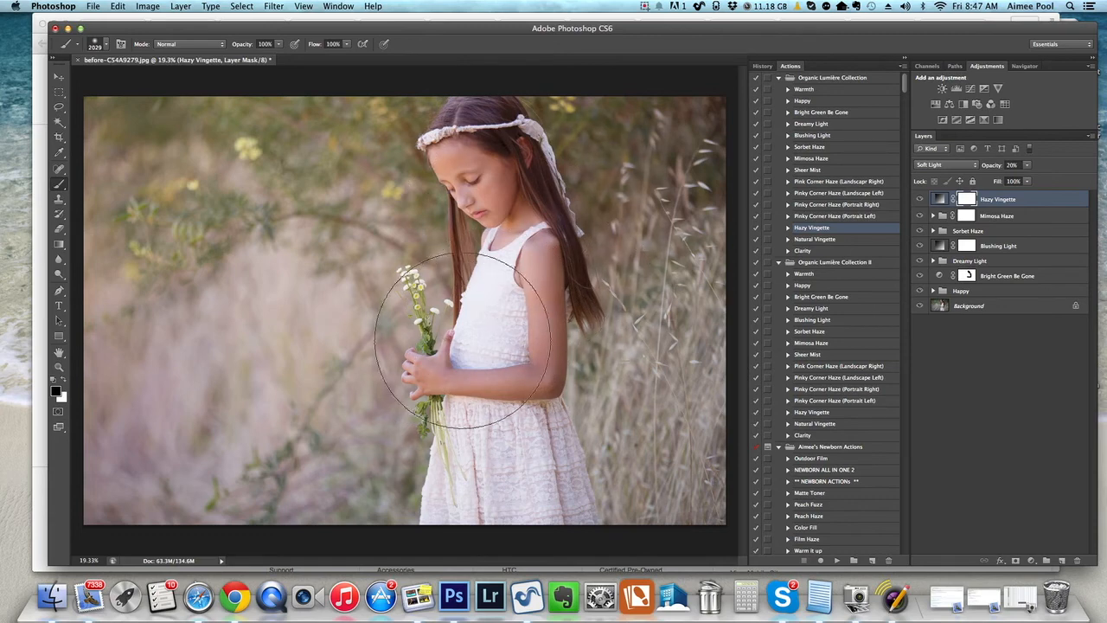
click(665, 276)
click(920, 199)
click(920, 200)
click(920, 200)
click(921, 200)
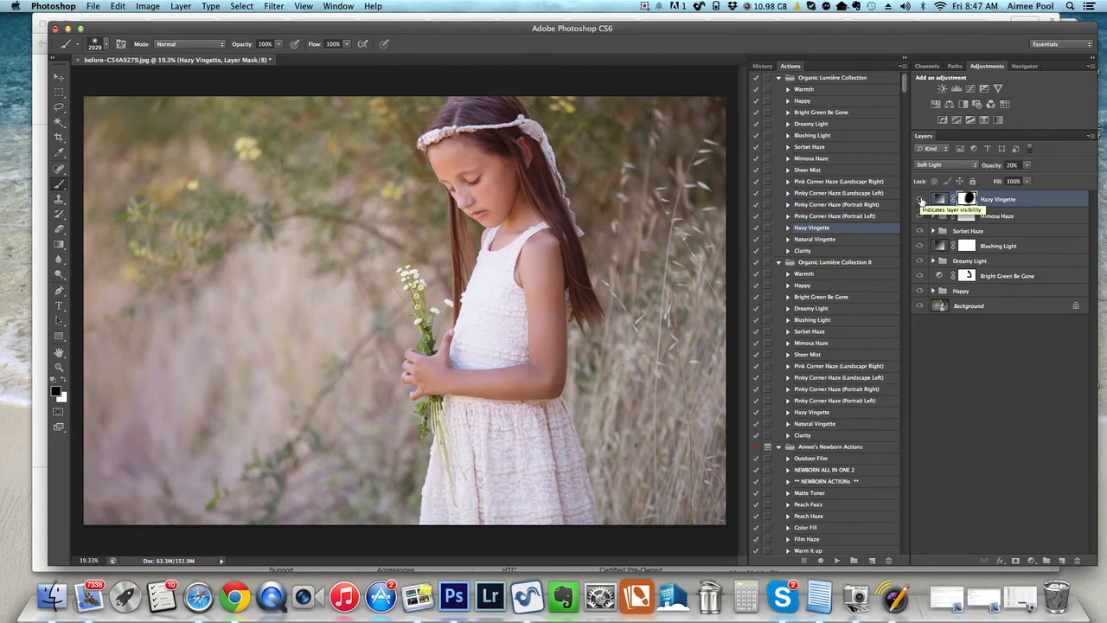
Flatten all layers into one image and run the Clarity action from the Organic Lumière Collection
click(181, 6)
click(225, 451)
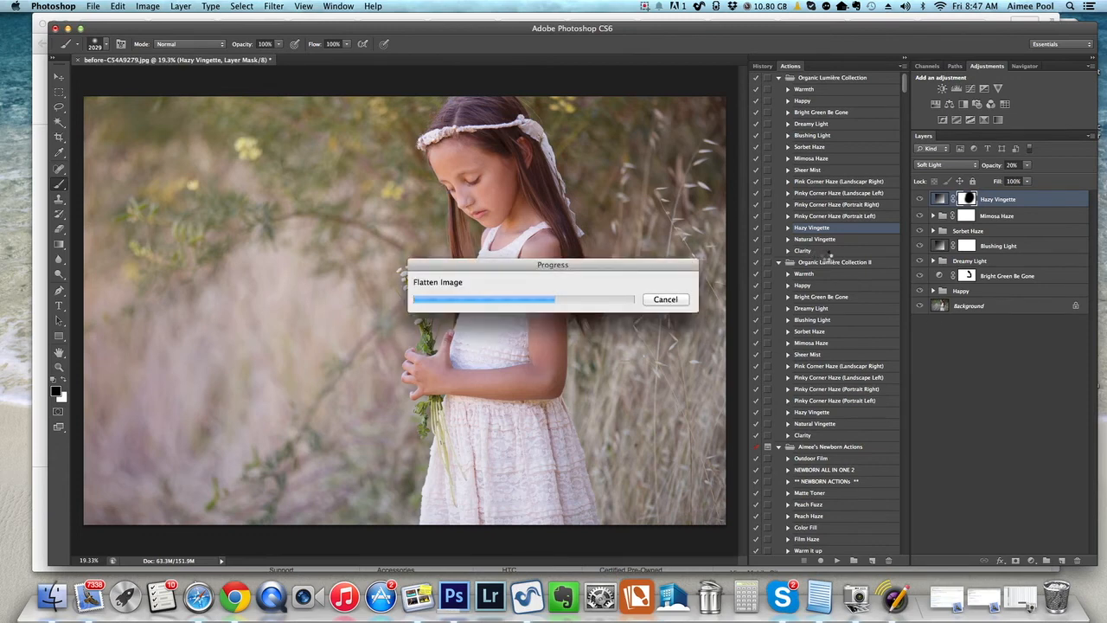
click(818, 251)
click(837, 560)
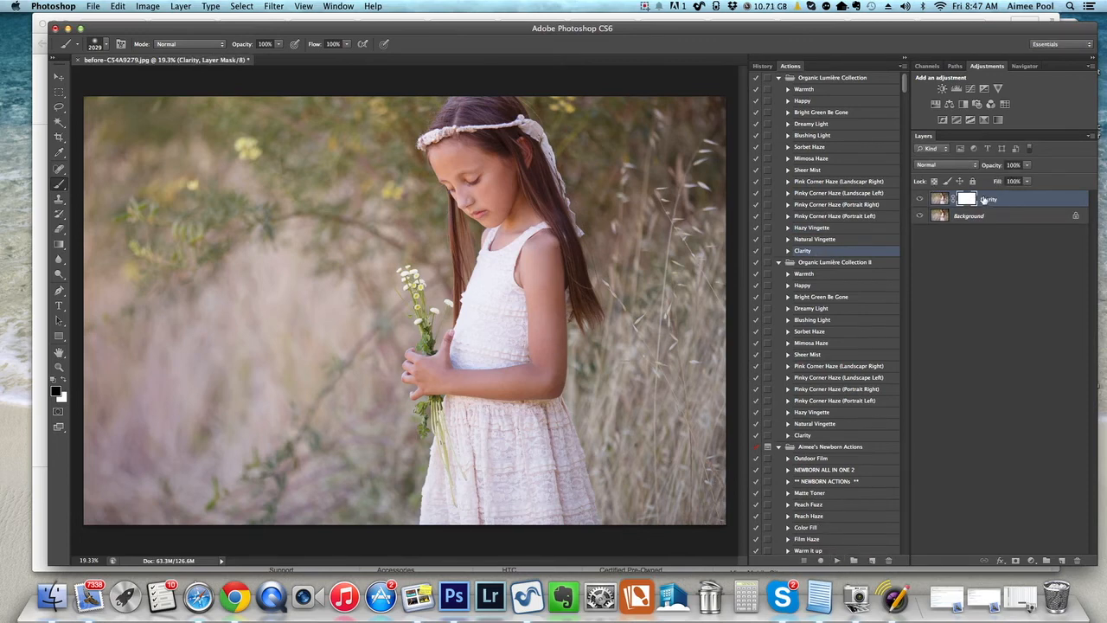
Flatten the Clarity layer into the background, then compare the finished edit with the original history snapshot, ending on the edited state
click(193, 7)
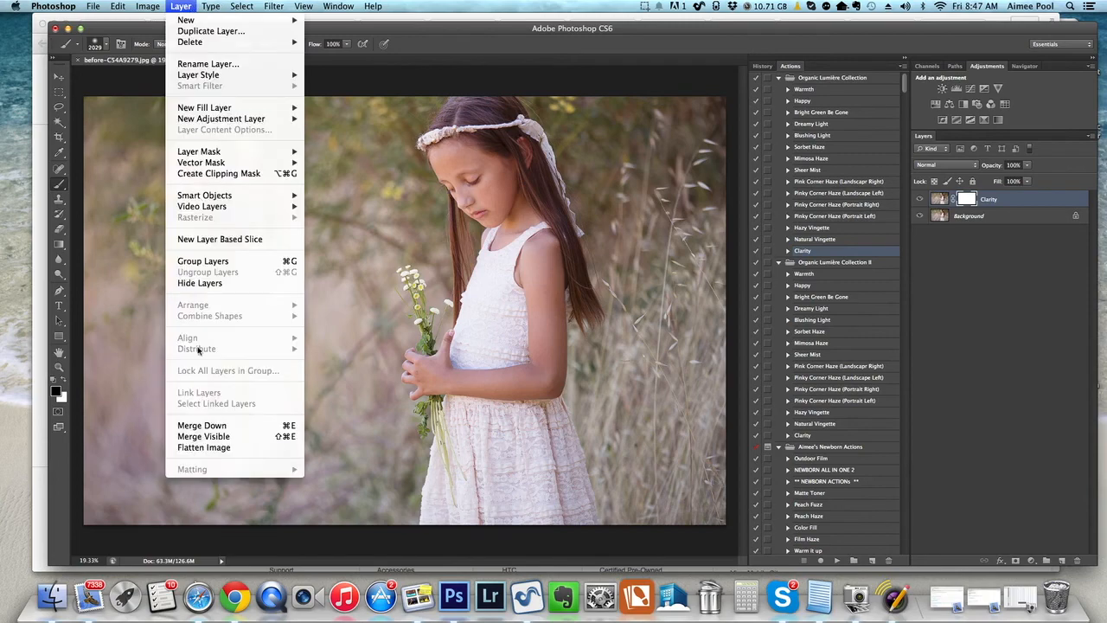
click(205, 447)
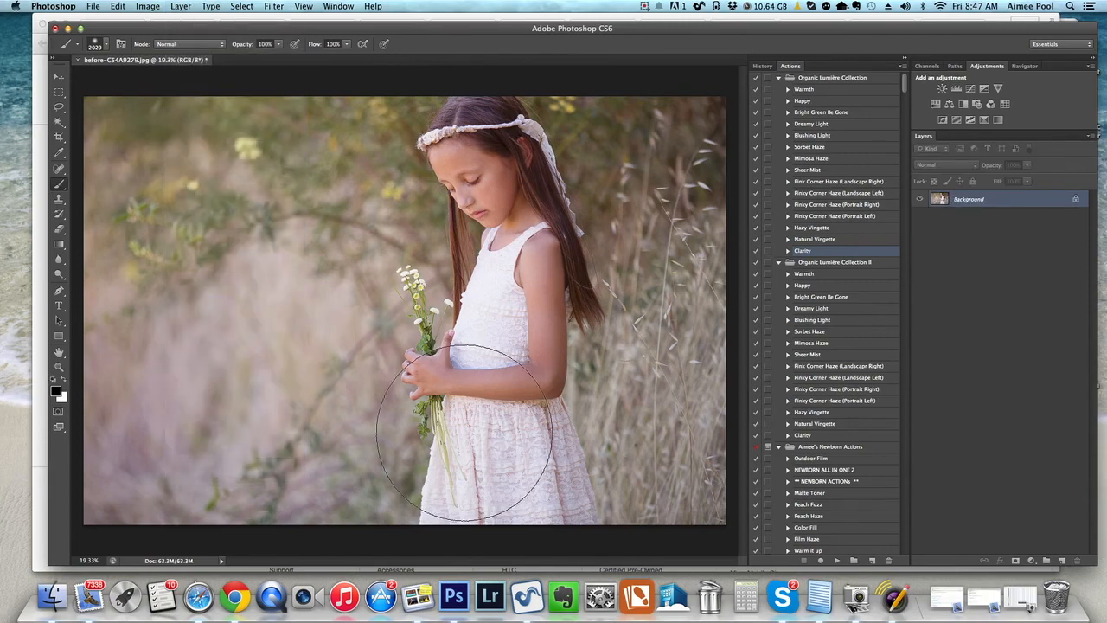
click(762, 67)
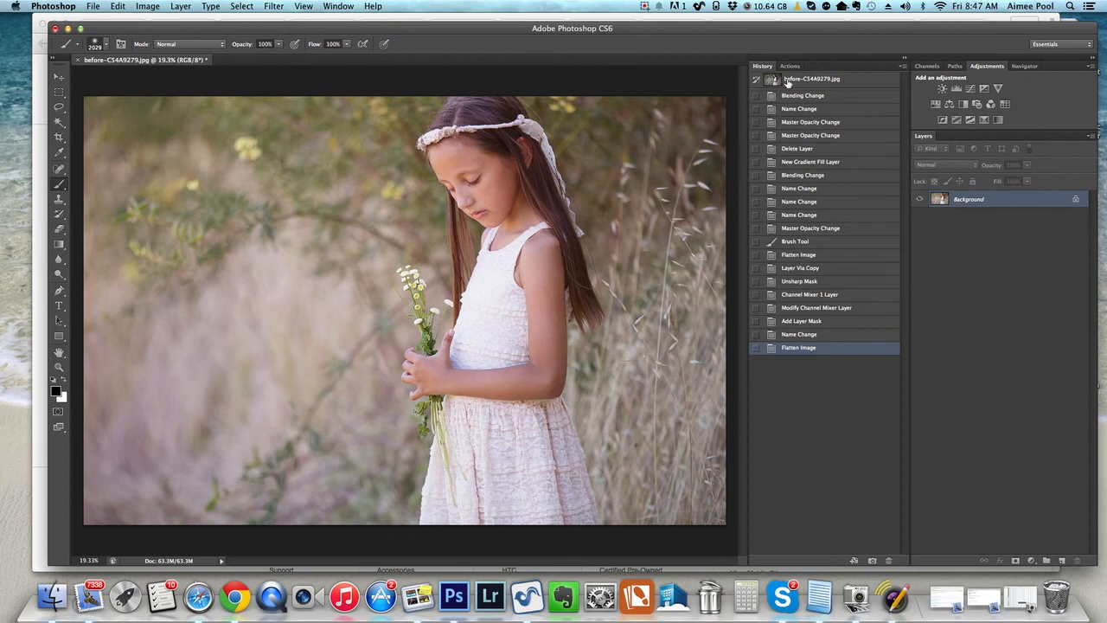
click(789, 81)
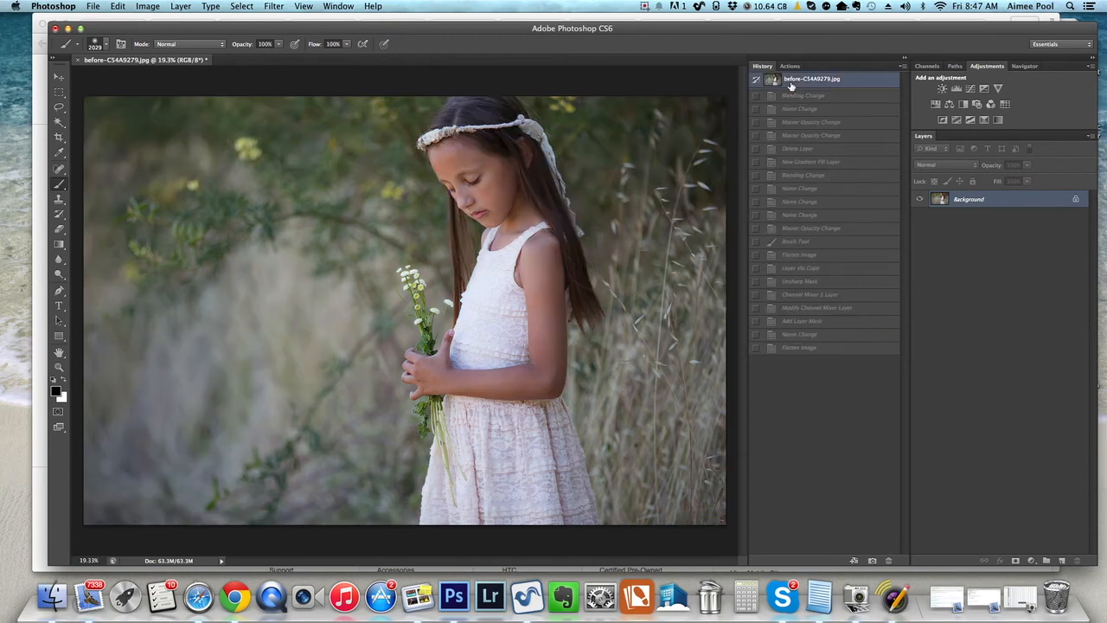
click(831, 350)
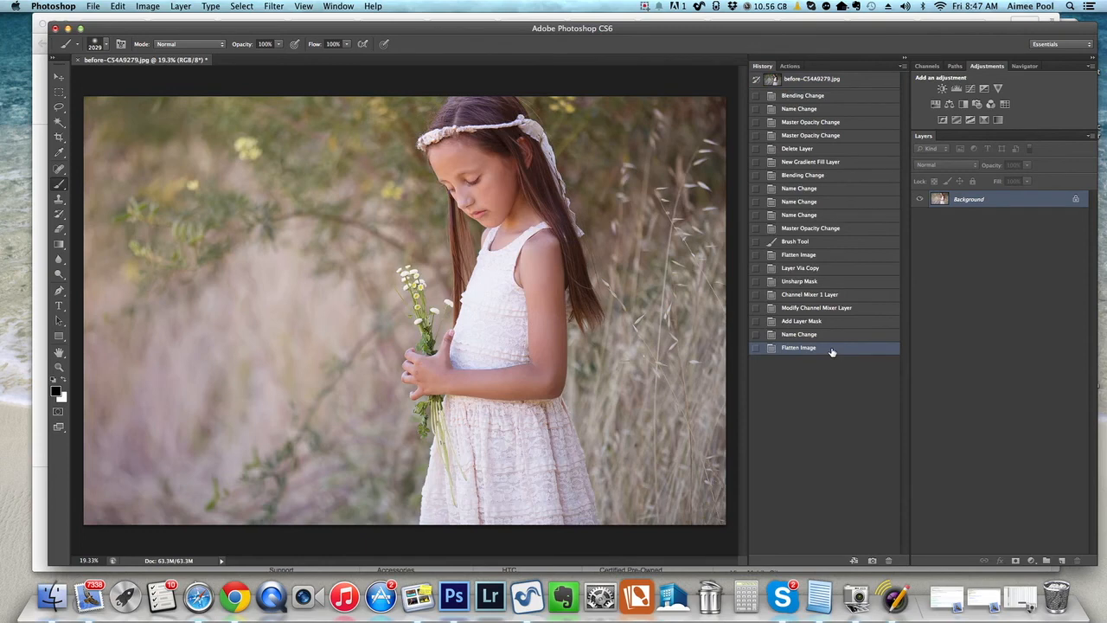
click(788, 83)
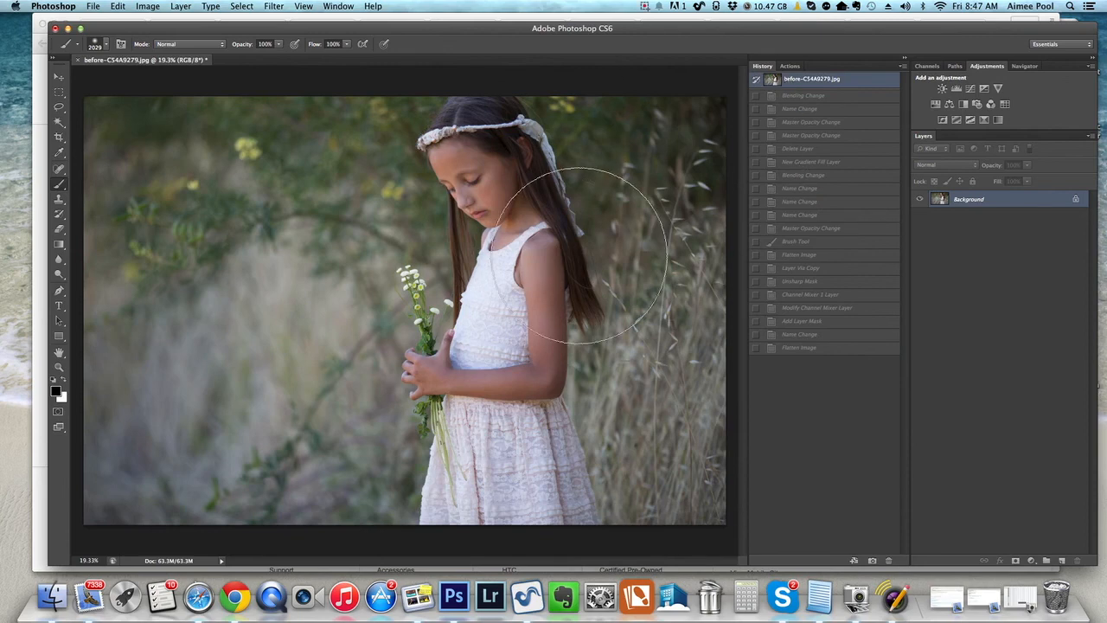
click(822, 348)
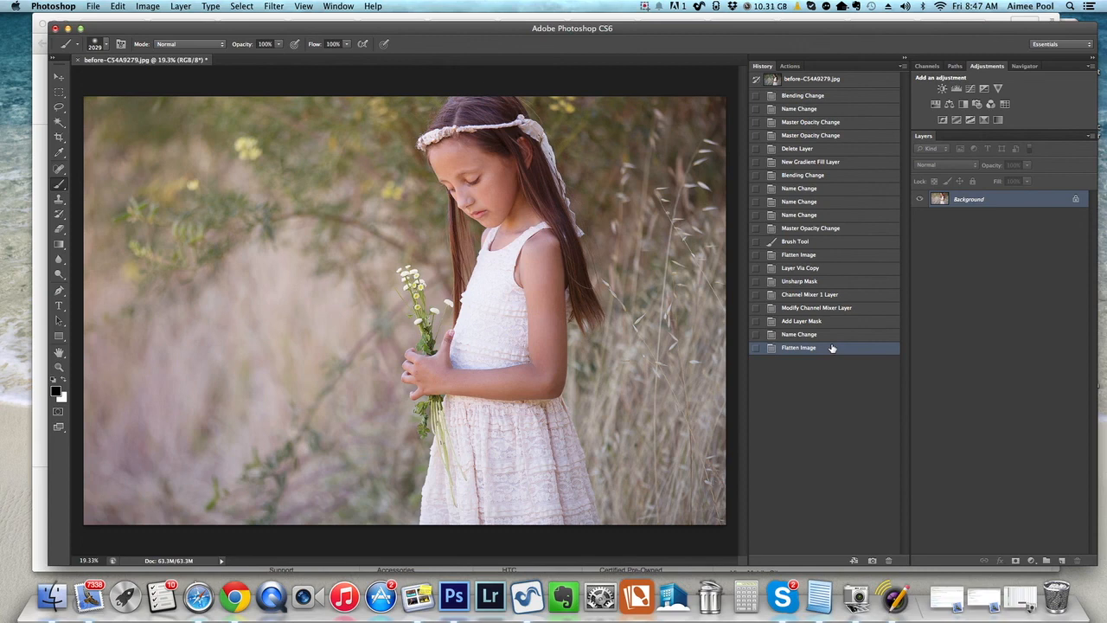
click(896, 597)
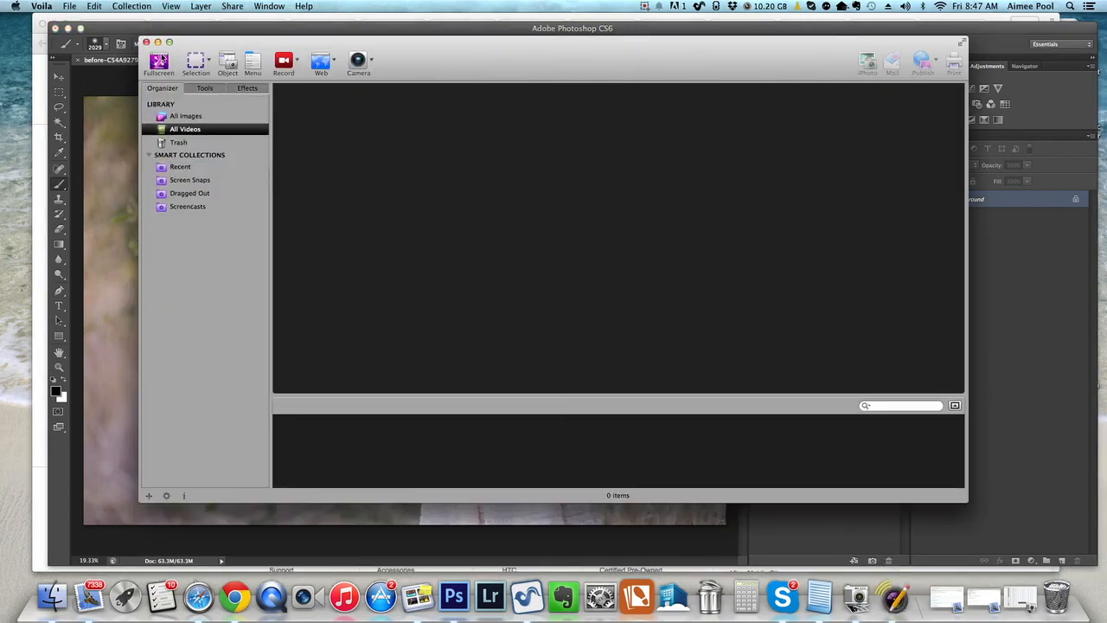
click(147, 41)
right_click(899, 596)
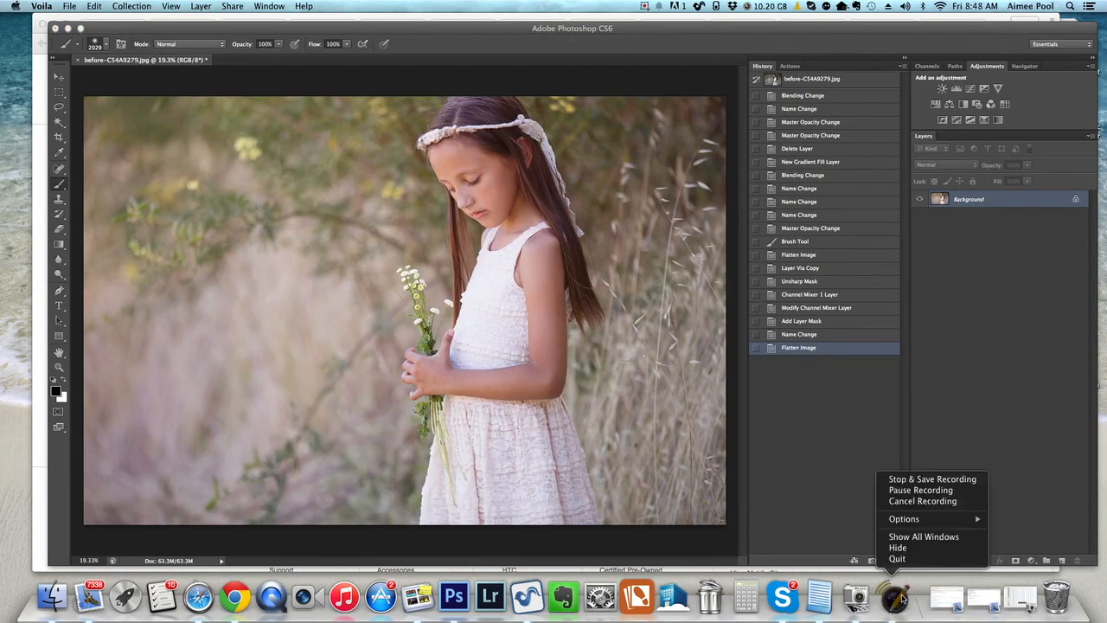
mouse_move(916, 519)
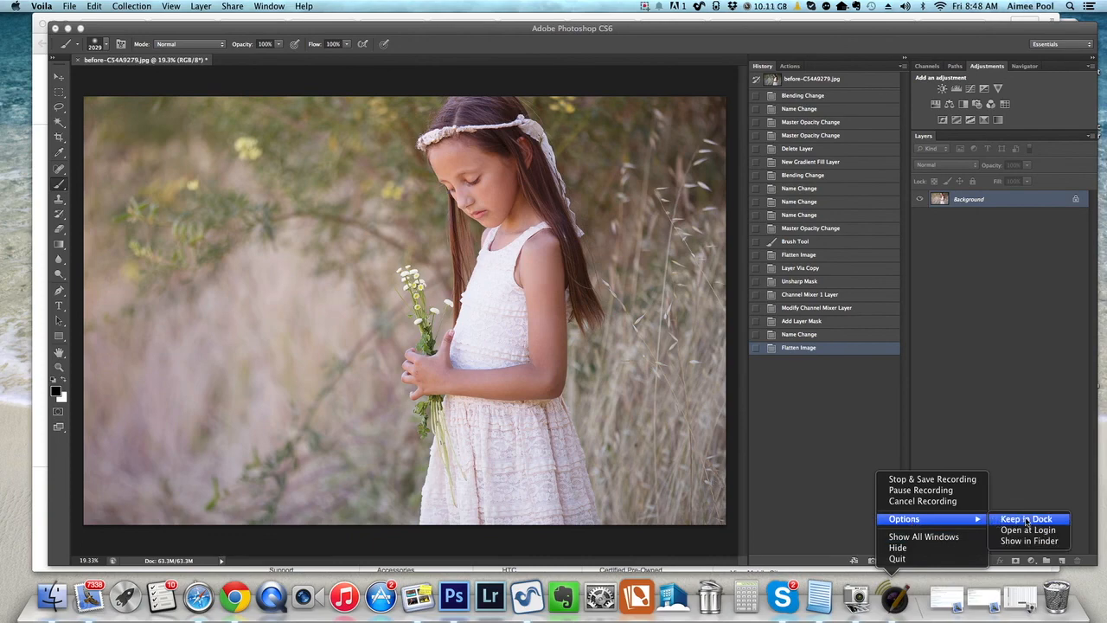